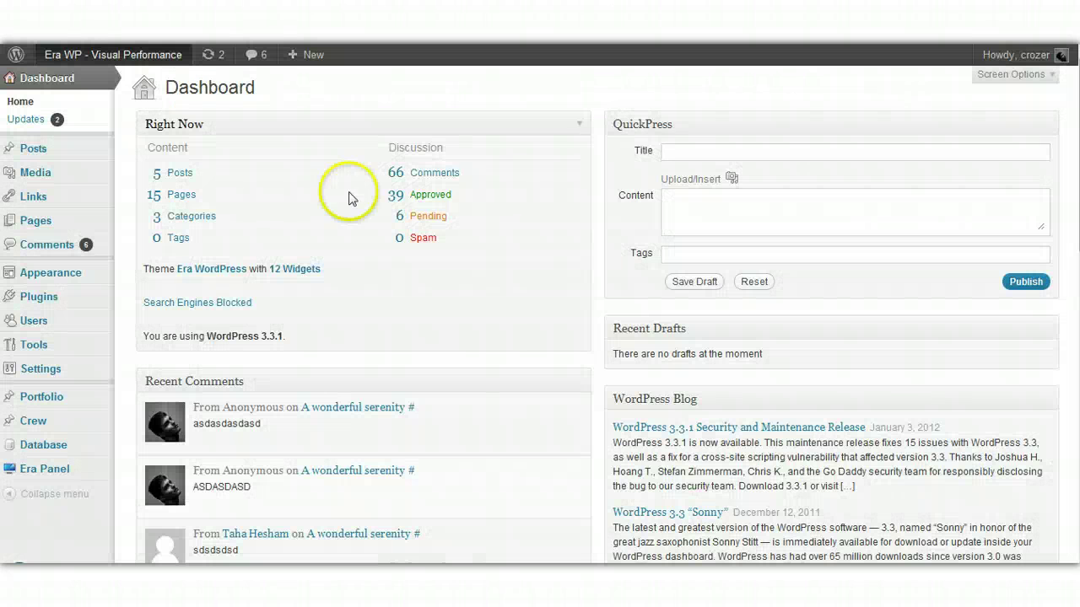
Step: Open the Era Panel theme options from the dashboard
{"action": "scroll", "coordinate": [388, 211], "scroll_direction": "down", "scroll_amount": 3}
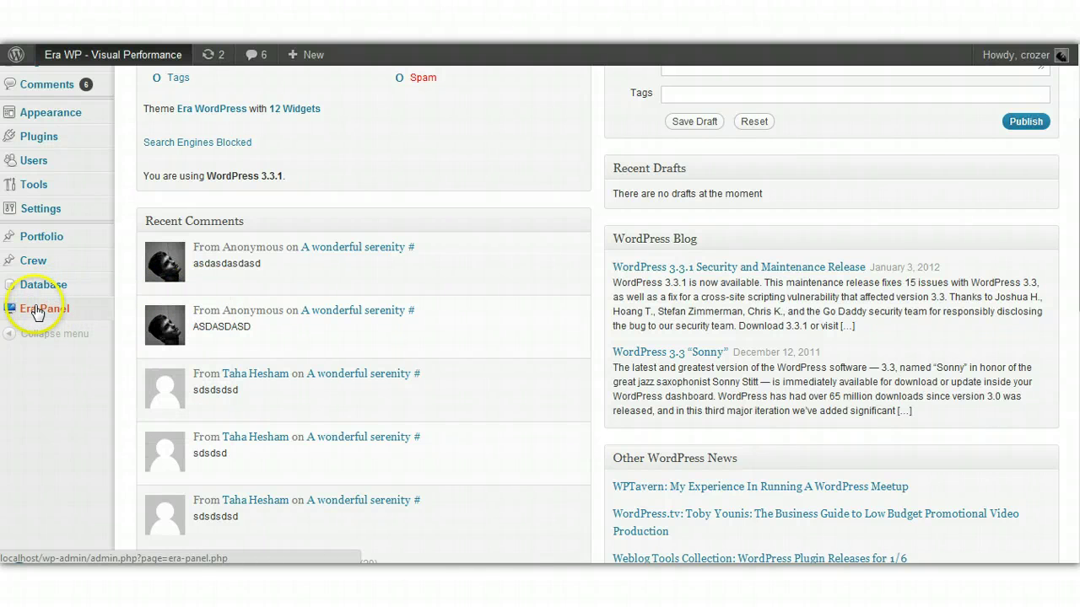
{"action": "mouse_move", "coordinate": [37, 246]}
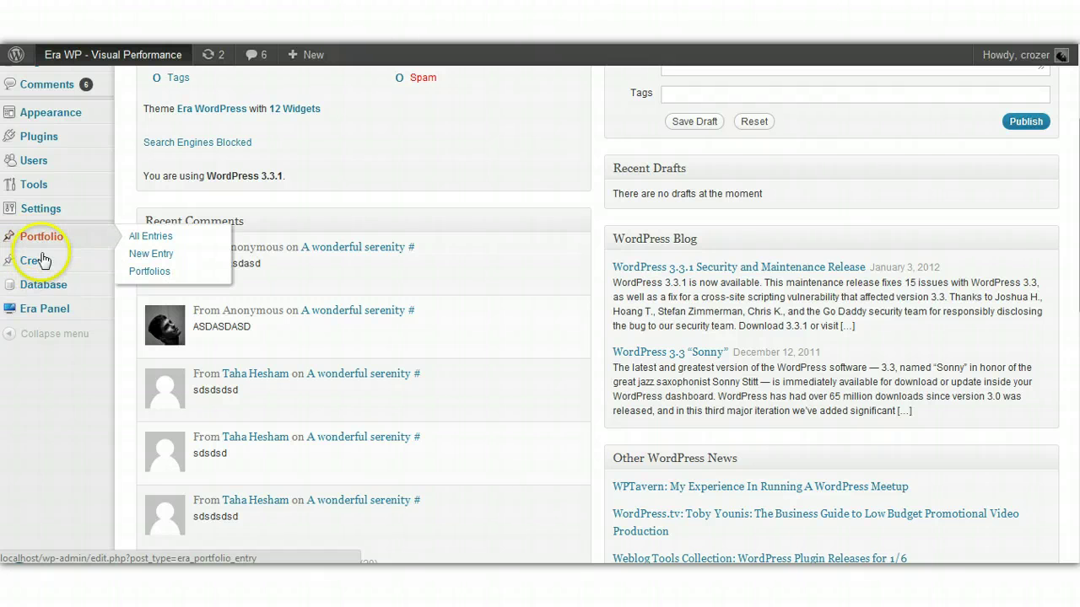
{"action": "left_click", "coordinate": [26, 307]}
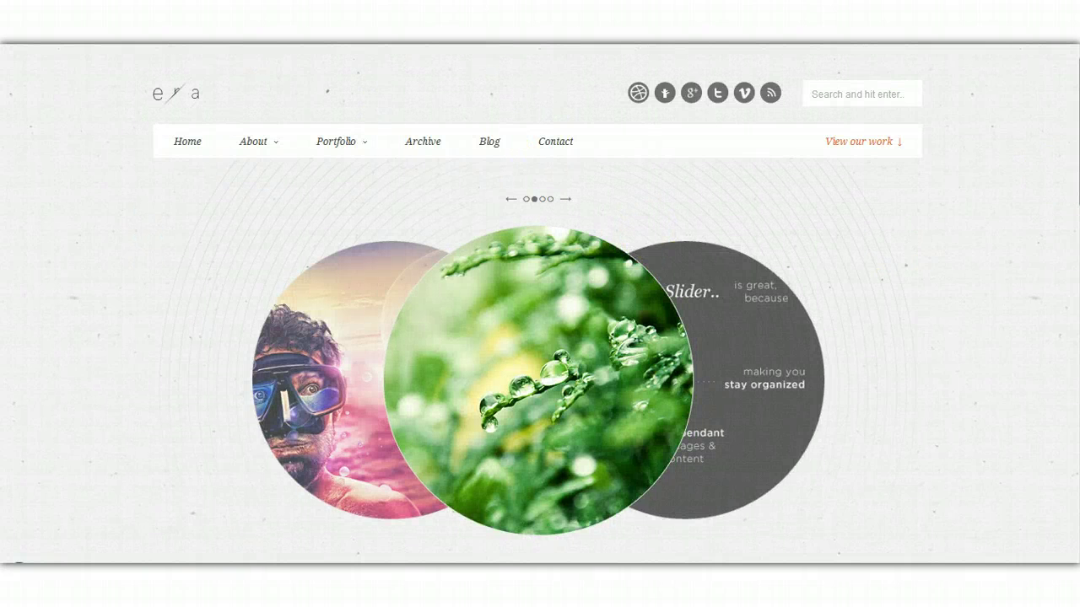
Step: Look over the site's homepage from the circular slider down to the image blocks
{"action": "left_click_drag", "start_coordinate": [1073, 128], "coordinate": [1065, 206]}
{"action": "left_click", "coordinate": [694, 81]}
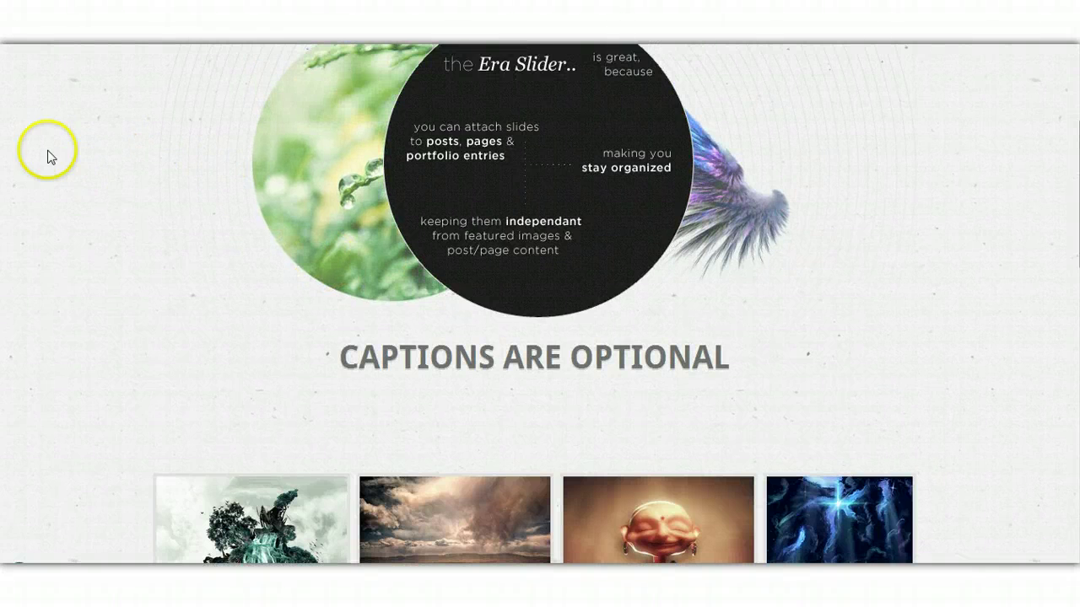
{"action": "scroll", "coordinate": [126, 228], "scroll_direction": "down", "scroll_amount": 1}
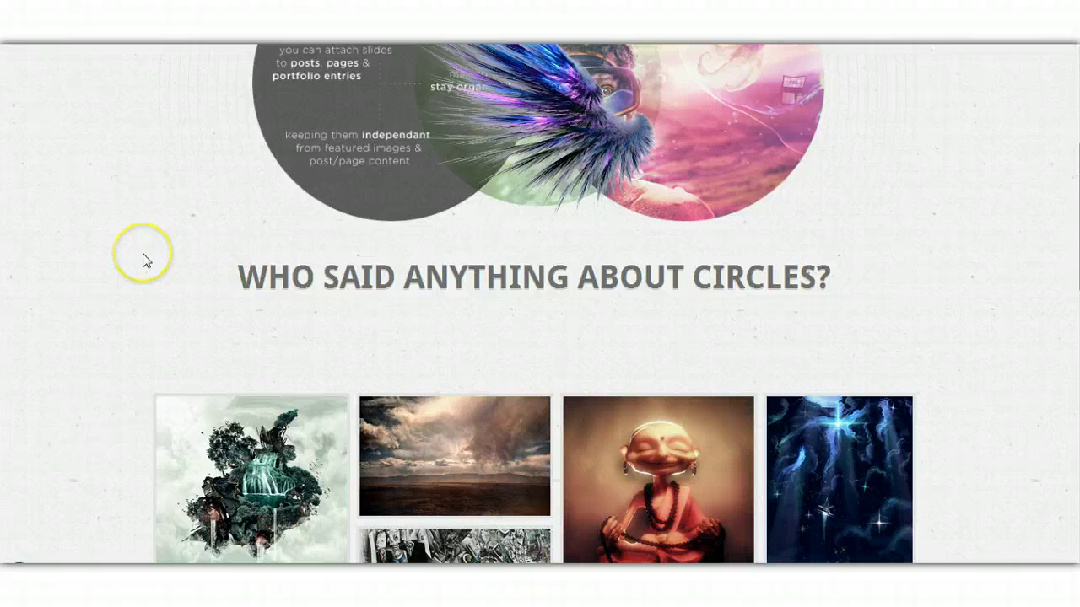
{"action": "scroll", "coordinate": [144, 259], "scroll_direction": "down", "scroll_amount": 2}
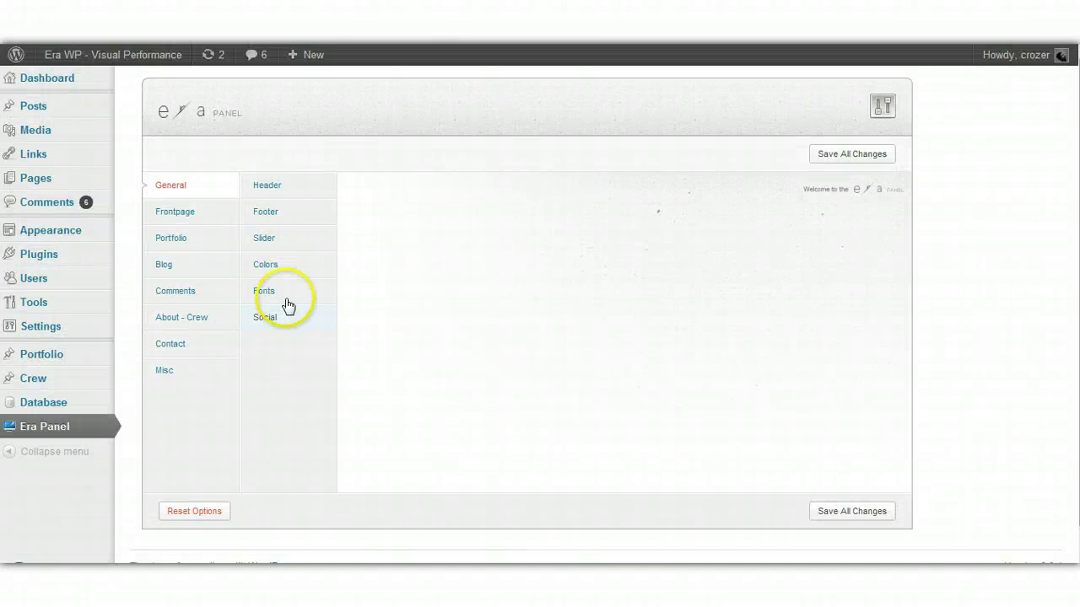
Step: Display the Portfolio options of the Era Panel
{"action": "left_click", "coordinate": [173, 239]}
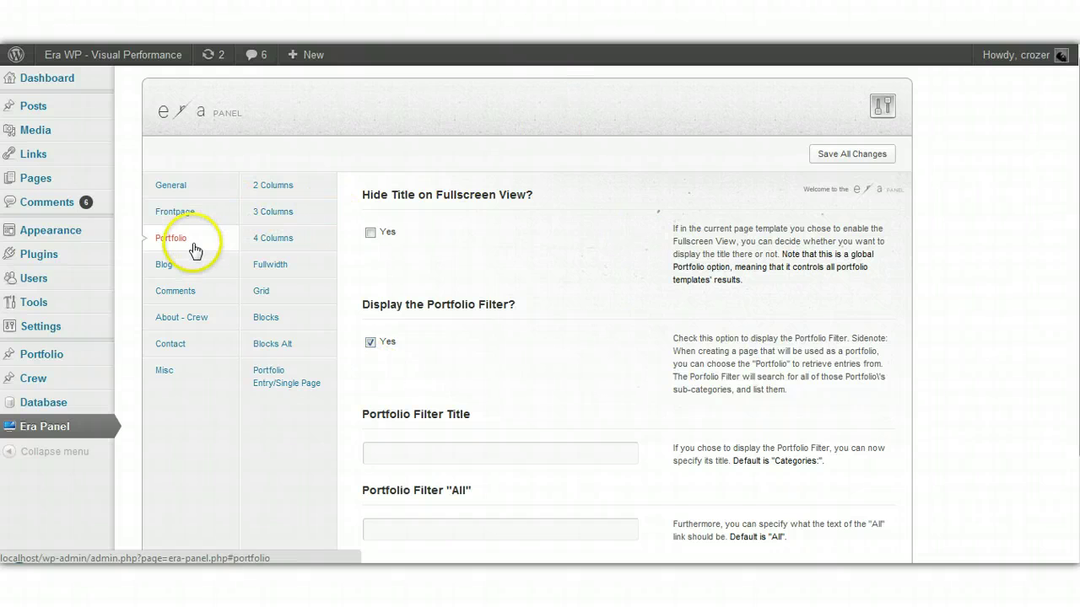
Step: Open the Widgets page, look over the available widgets and collapse the Blog Sidebar area
{"action": "mouse_move", "coordinate": [91, 238]}
{"action": "left_click", "coordinate": [147, 248]}
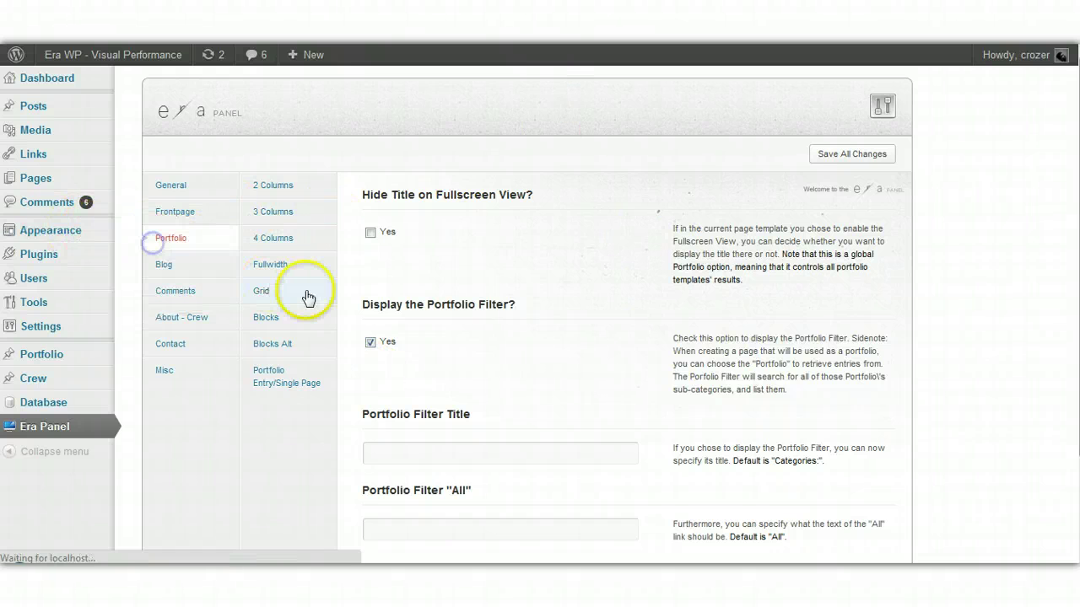
{"action": "scroll", "coordinate": [540, 299], "scroll_direction": "down", "scroll_amount": 2}
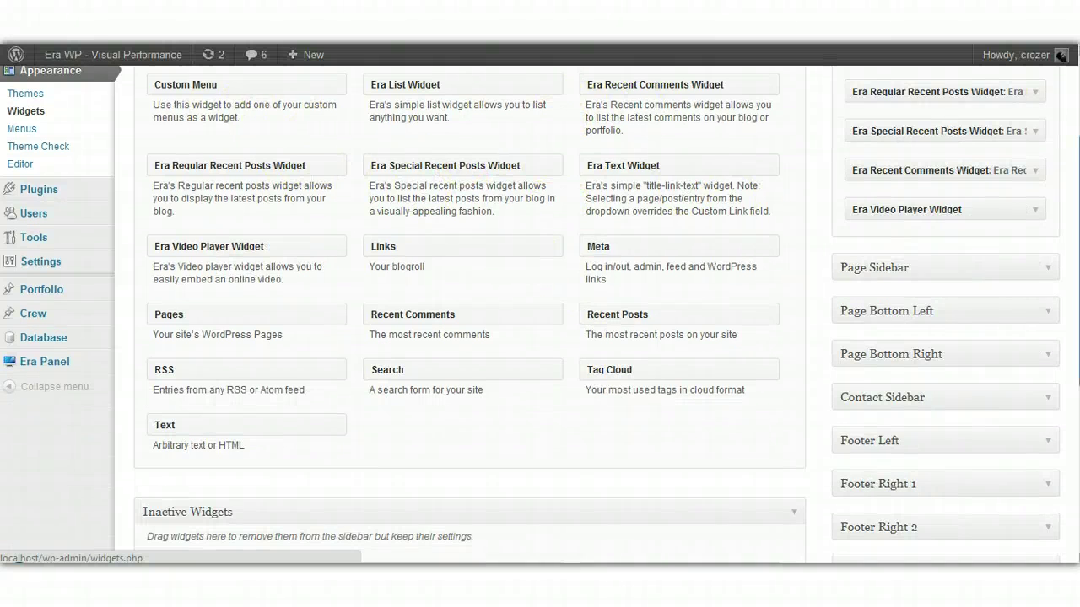
{"action": "scroll", "coordinate": [540, 314], "scroll_direction": "up", "scroll_amount": 2}
{"action": "left_click", "coordinate": [1047, 71]}
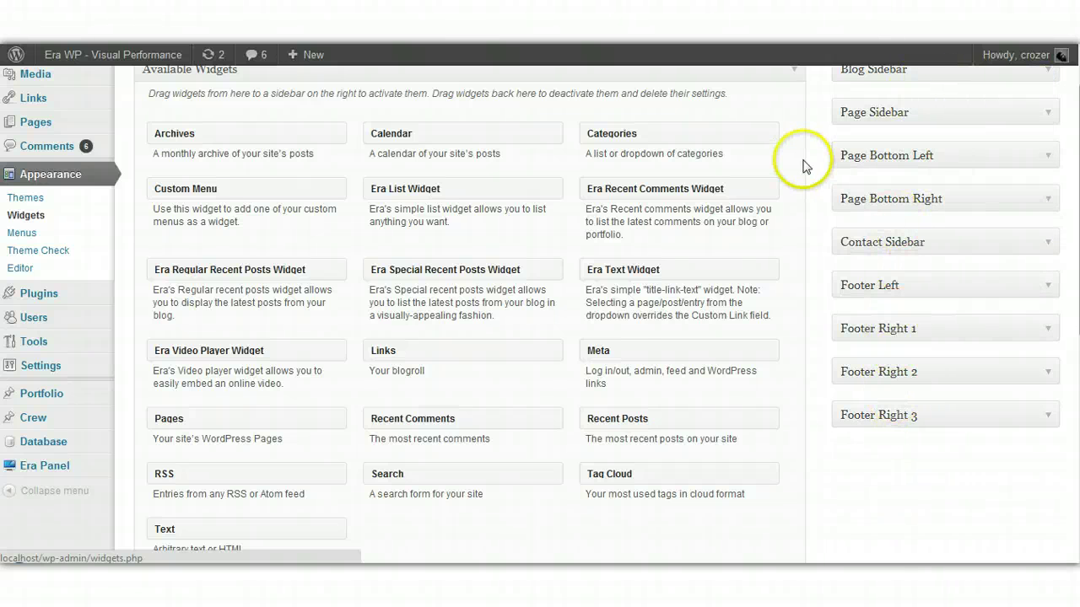
Step: Return to the Era Panel and display its Frontpage options
{"action": "left_click", "coordinate": [76, 464]}
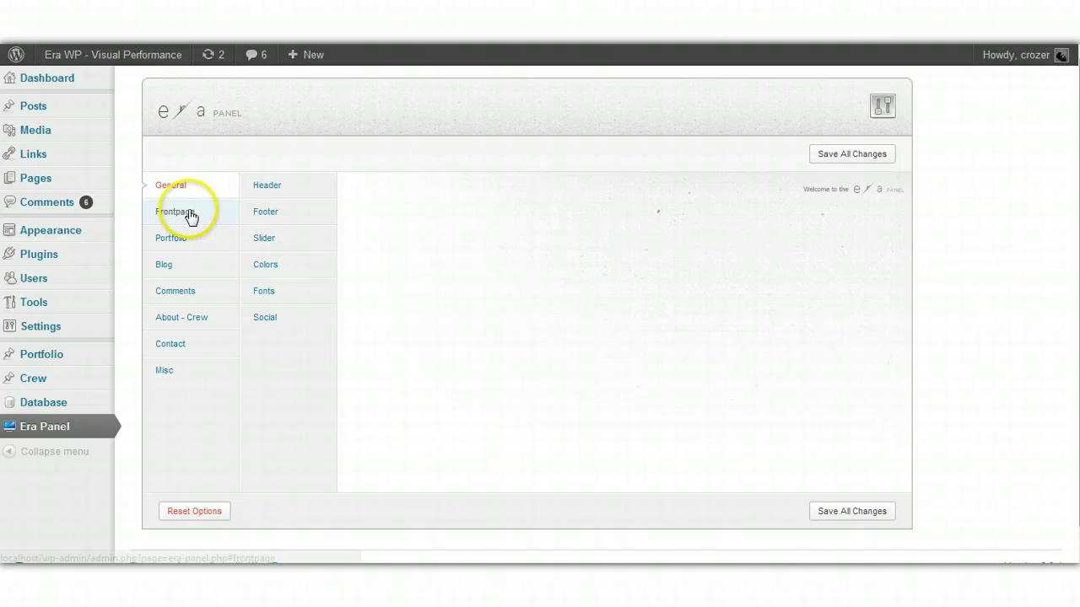
{"action": "left_click", "coordinate": [190, 216]}
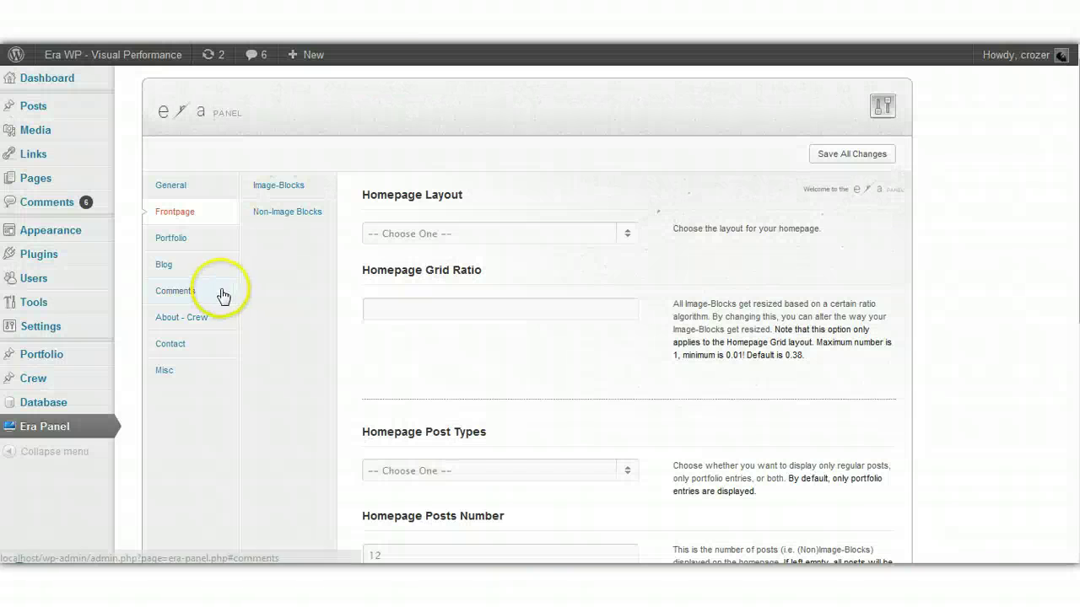
Step: Open the form for a new portfolio entry and look over its editor and publishing settings
{"action": "mouse_move", "coordinate": [67, 364]}
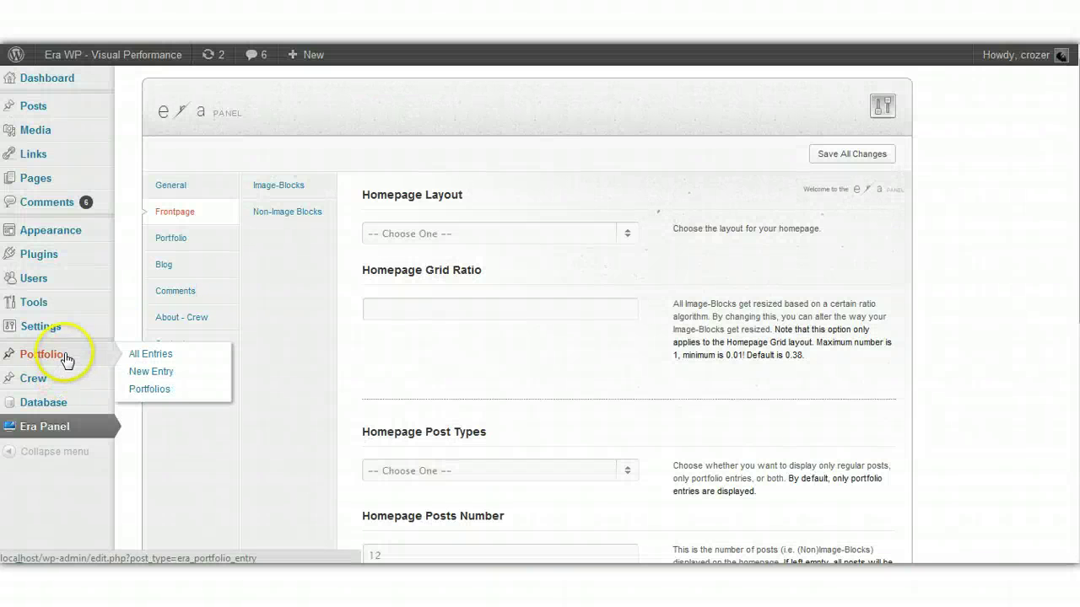
{"action": "left_click", "coordinate": [148, 371]}
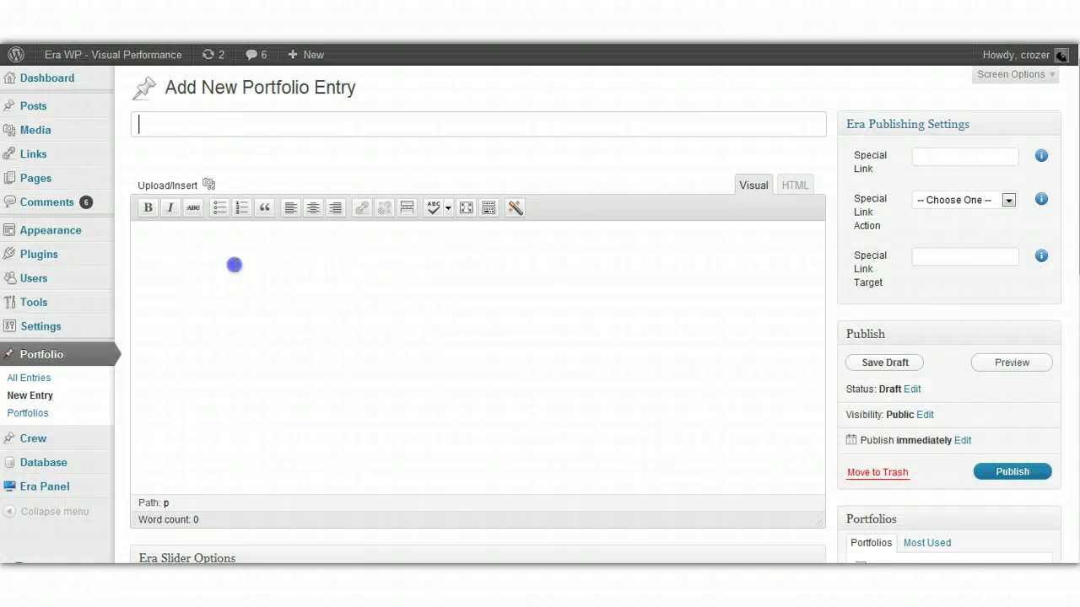
{"action": "scroll", "coordinate": [981, 298], "scroll_direction": "down", "scroll_amount": 1}
{"action": "scroll", "coordinate": [844, 356], "scroll_direction": "up", "scroll_amount": 1}
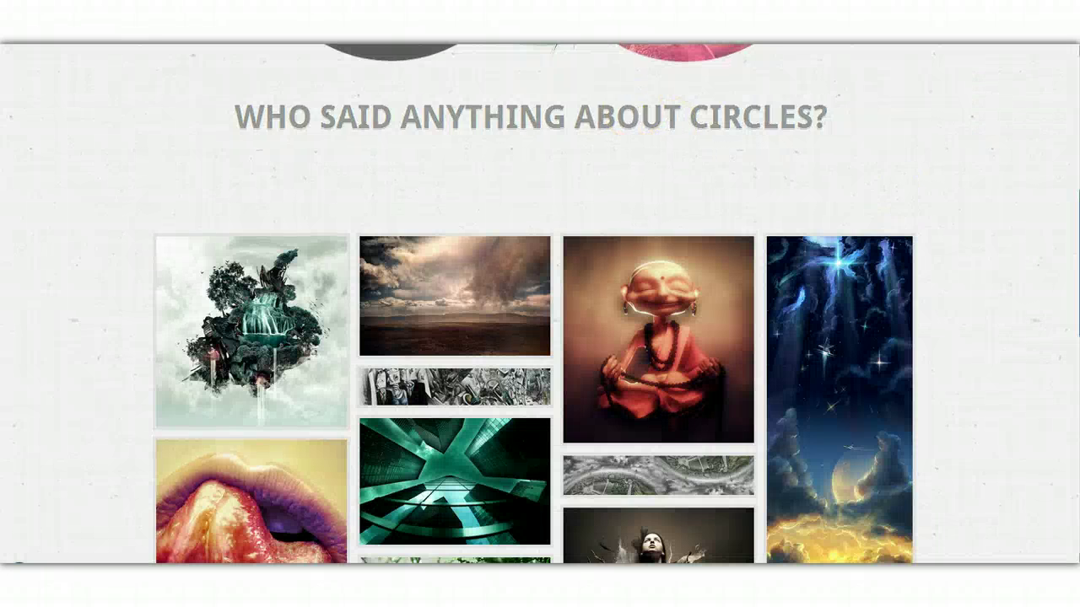
Step: Return to the top of the site's homepage and open the Contact page
{"action": "scroll", "coordinate": [632, 108], "scroll_direction": "up", "scroll_amount": 5}
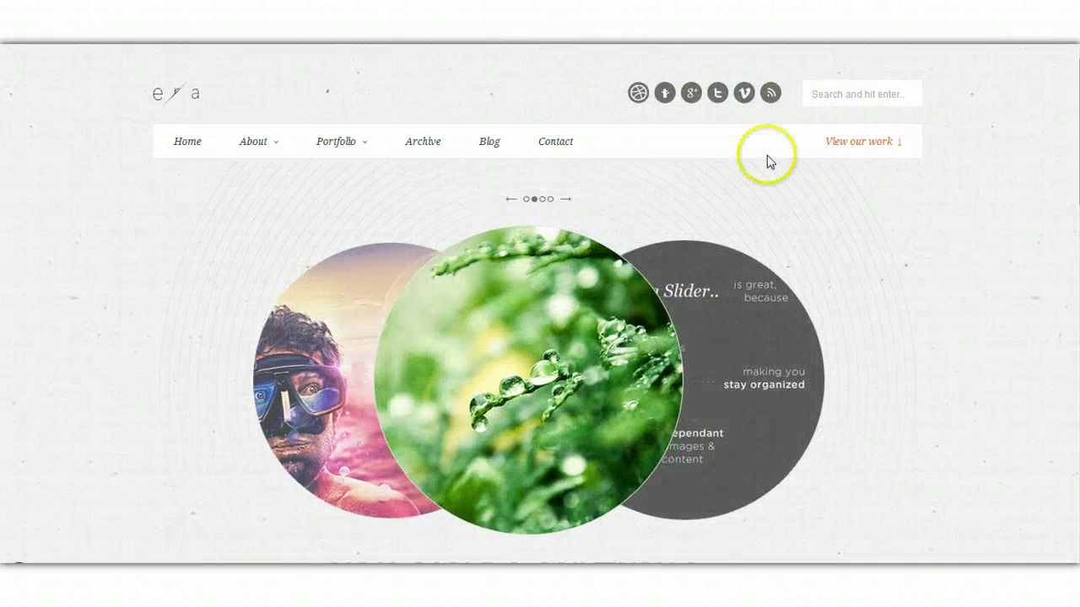
{"action": "left_click", "coordinate": [555, 142]}
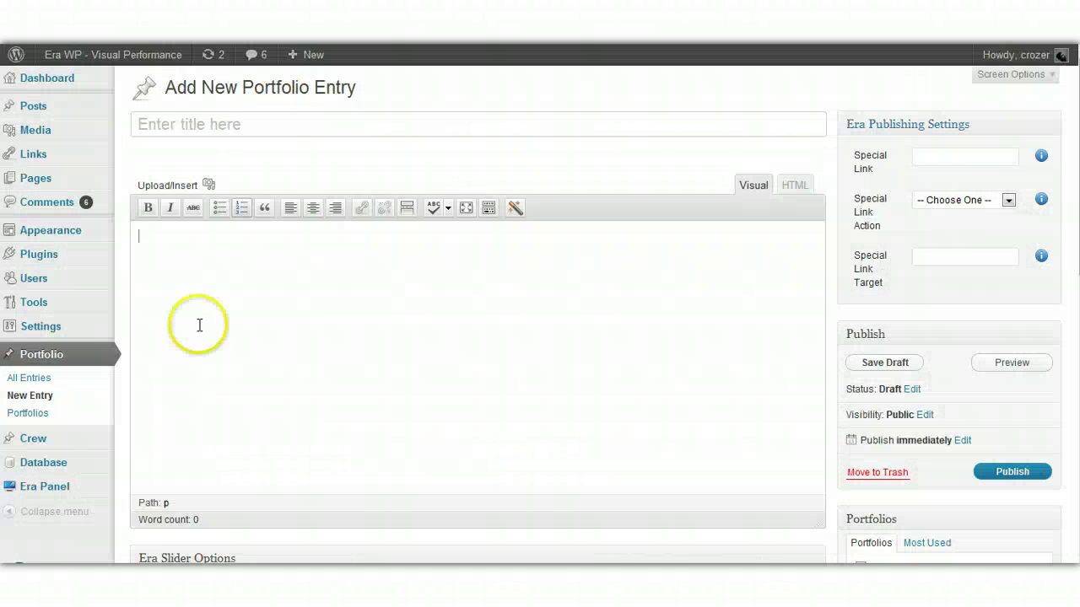
Step: Open the Era Panel's Frontpage options and review the available Homepage Layout choices without selecting one
{"action": "left_click", "coordinate": [55, 488]}
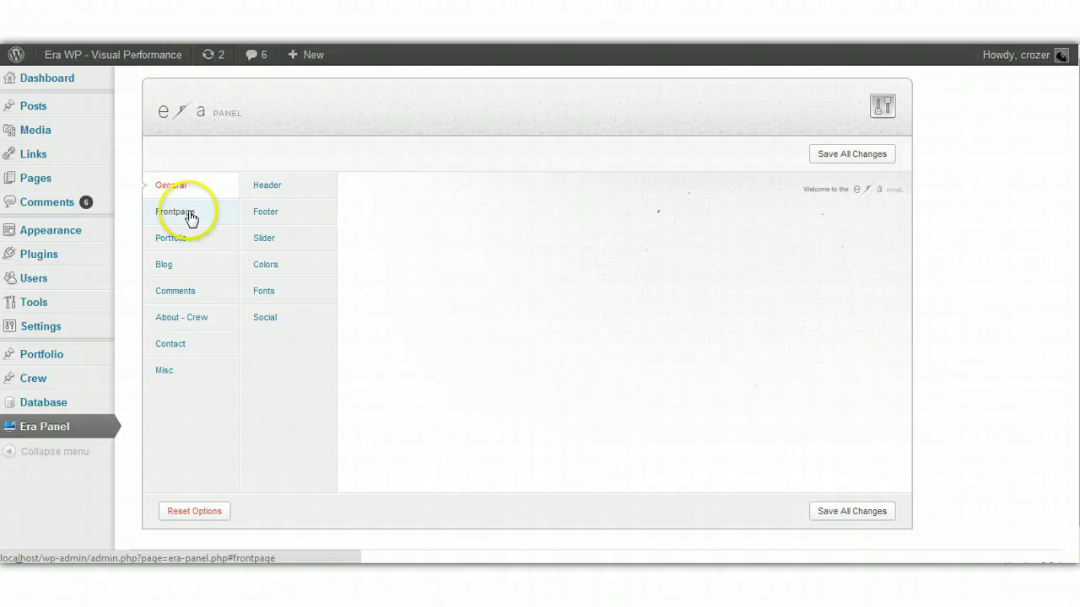
{"action": "left_click", "coordinate": [187, 214]}
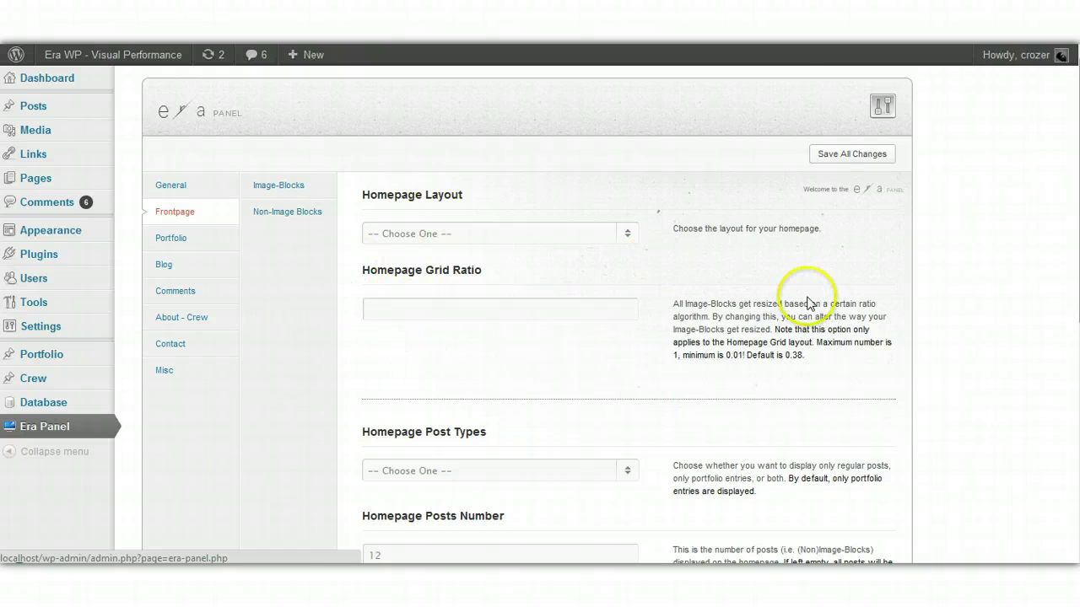
{"action": "scroll", "coordinate": [295, 306], "scroll_direction": "down", "scroll_amount": 1}
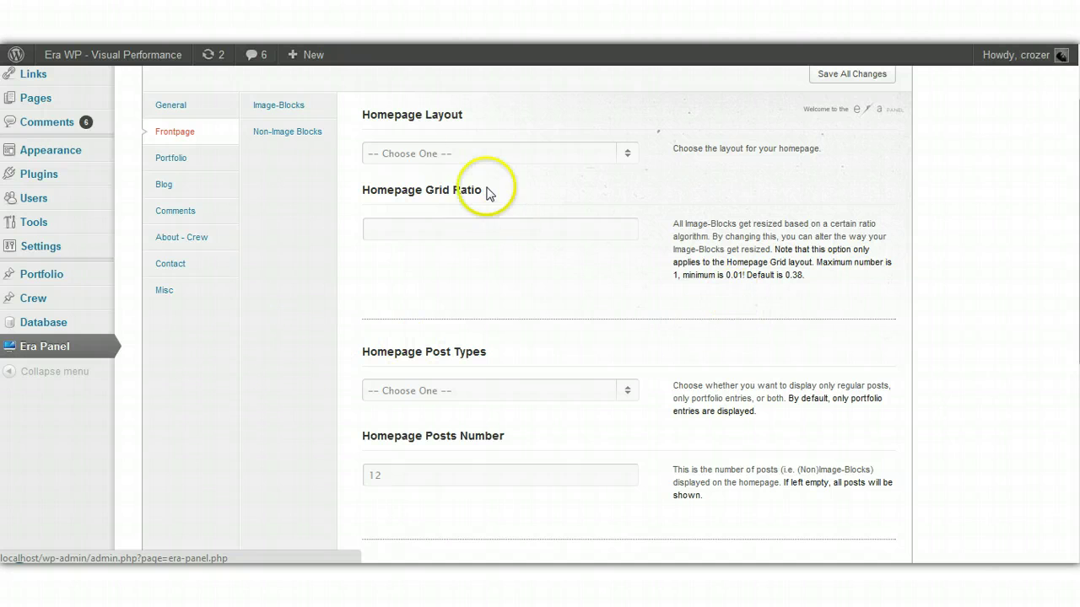
{"action": "left_click", "coordinate": [408, 154]}
{"action": "left_click", "coordinate": [331, 226]}
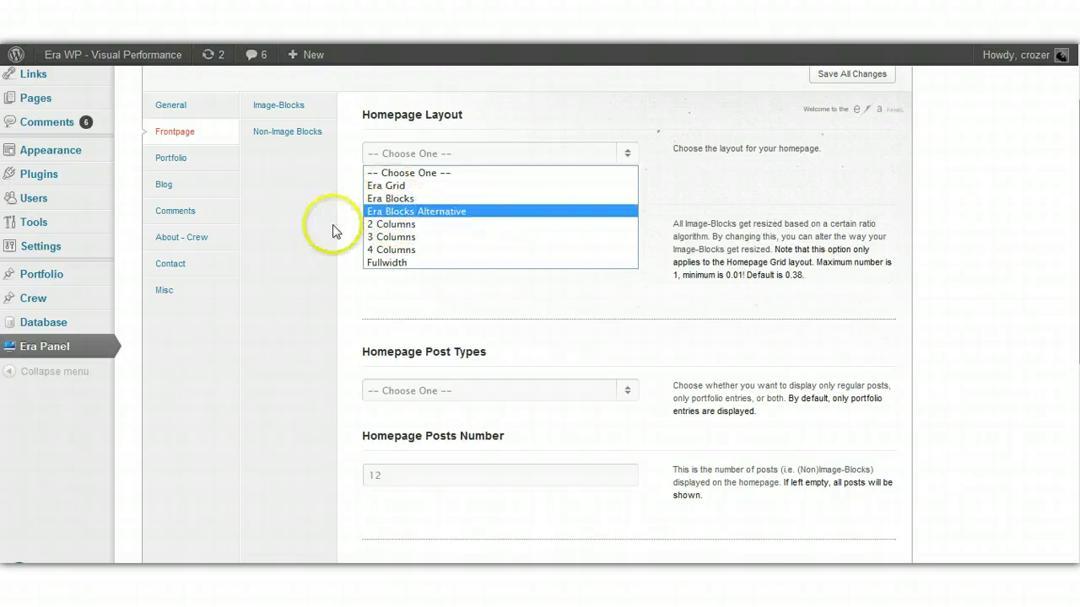
Step: Review the Homepage Post Types choices and examine the remaining Frontpage options down to the "View More" link settings
{"action": "scroll", "coordinate": [338, 240], "scroll_direction": "down", "scroll_amount": 1}
{"action": "left_click", "coordinate": [421, 310]}
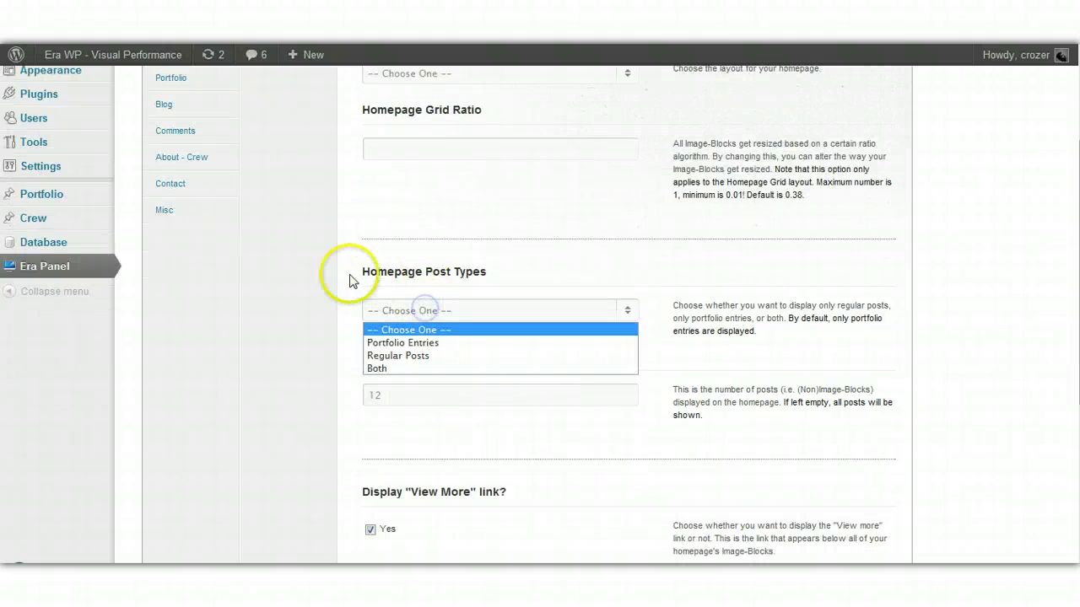
{"action": "left_click", "coordinate": [342, 274]}
{"action": "left_click", "coordinate": [400, 310]}
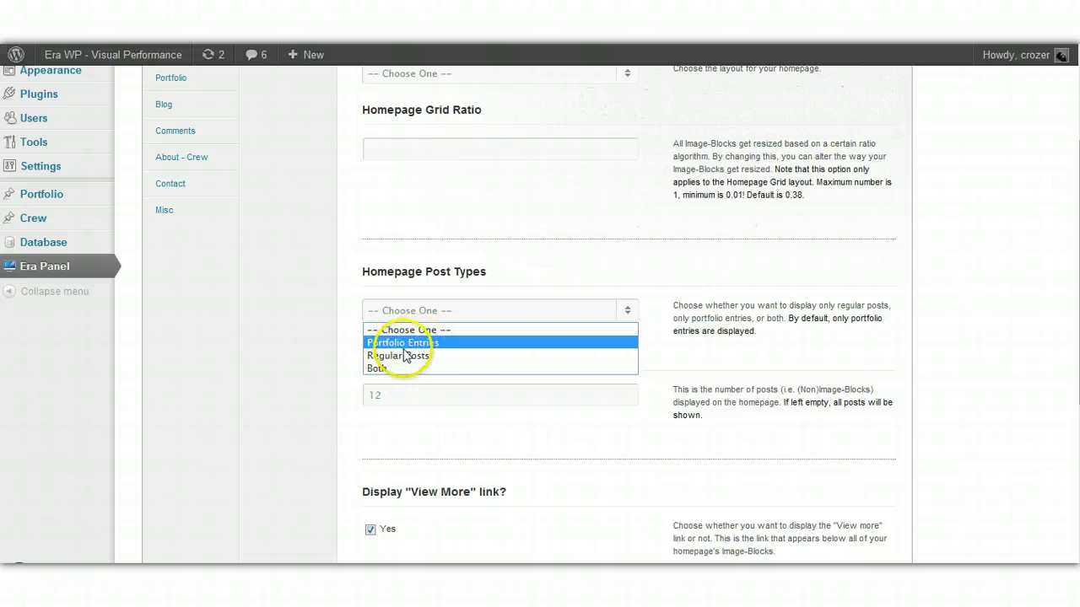
{"action": "left_click", "coordinate": [332, 343]}
{"action": "scroll", "coordinate": [805, 322], "scroll_direction": "up", "scroll_amount": 1}
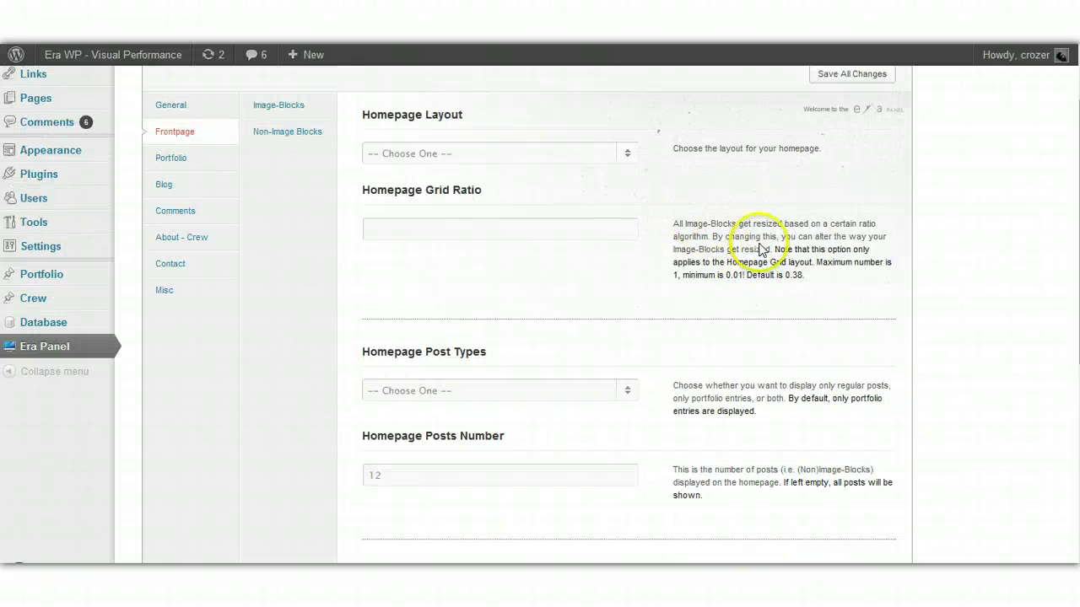
{"action": "scroll", "coordinate": [794, 269], "scroll_direction": "down", "scroll_amount": 2}
{"action": "scroll", "coordinate": [770, 326], "scroll_direction": "down", "scroll_amount": 1}
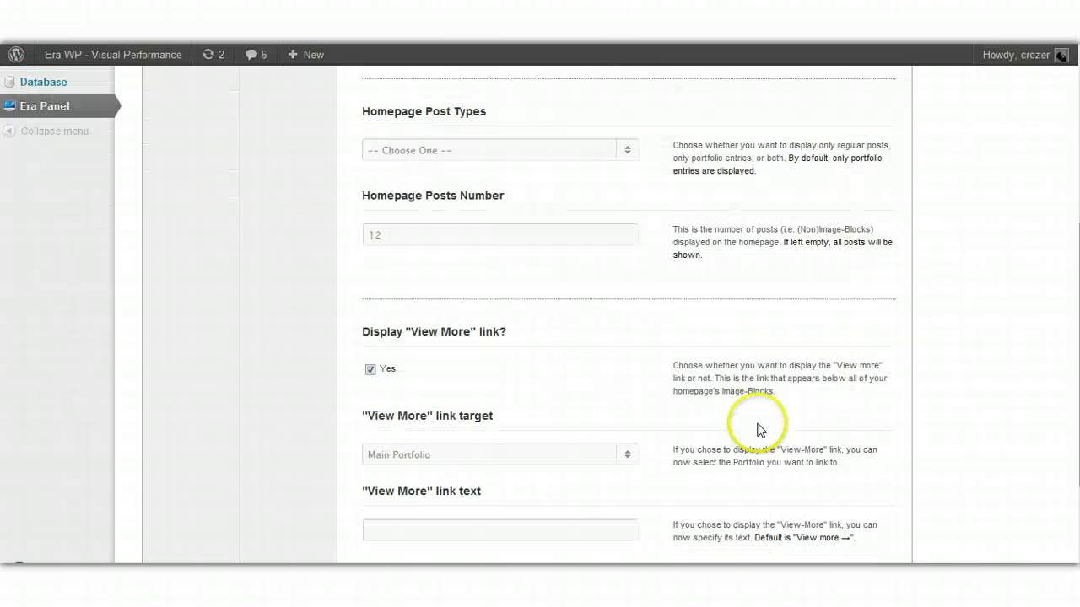
{"action": "scroll", "coordinate": [780, 366], "scroll_direction": "up", "scroll_amount": 2}
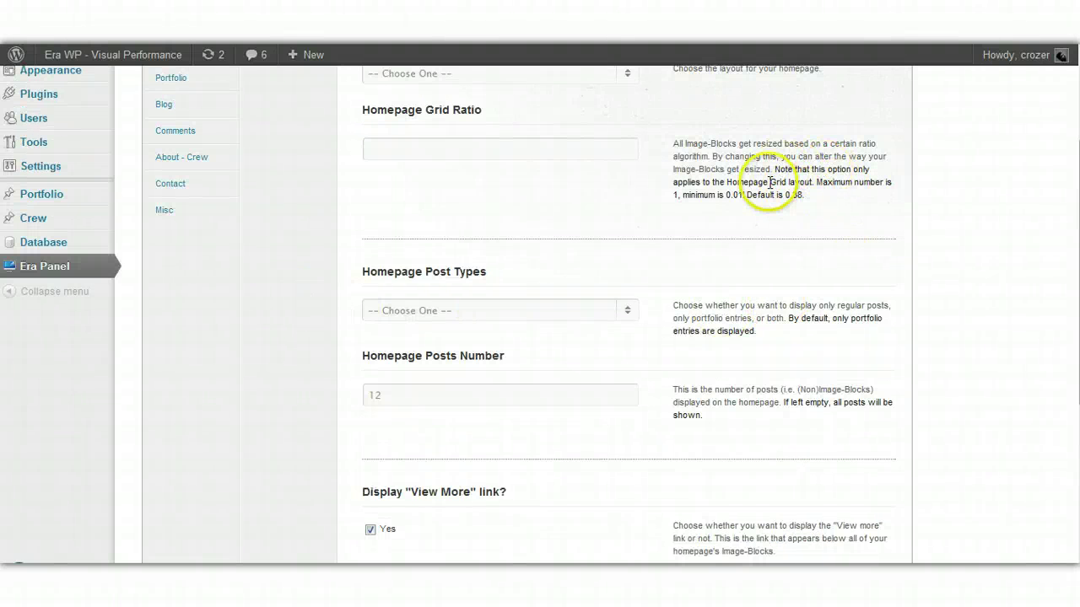
{"action": "scroll", "coordinate": [229, 255], "scroll_direction": "up", "scroll_amount": 1}
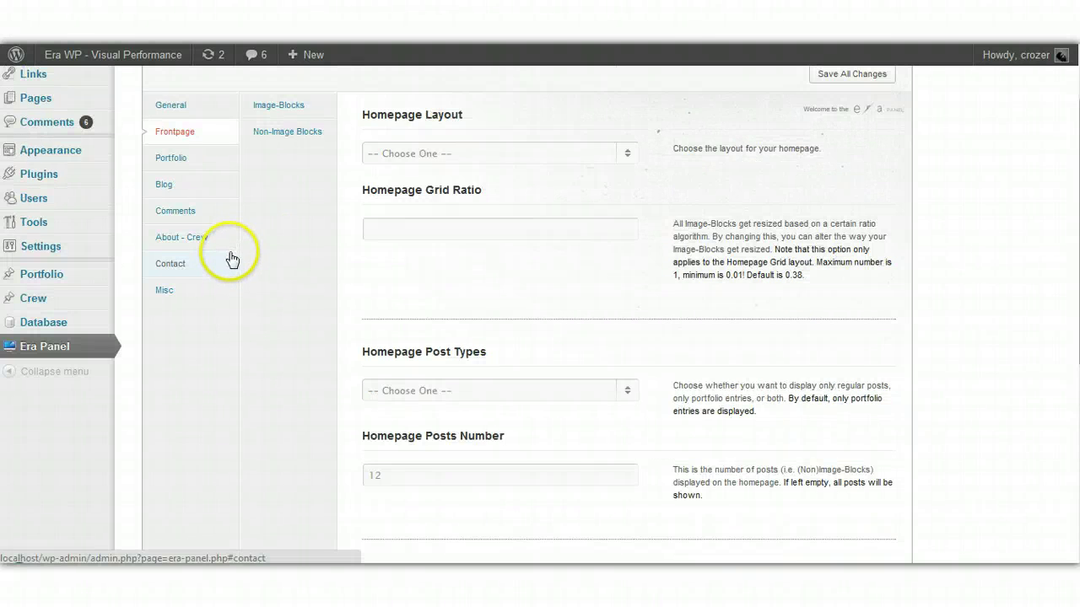
Step: View the Era Panel's Portfolio options and open the Portfolios management page
{"action": "left_click", "coordinate": [205, 159]}
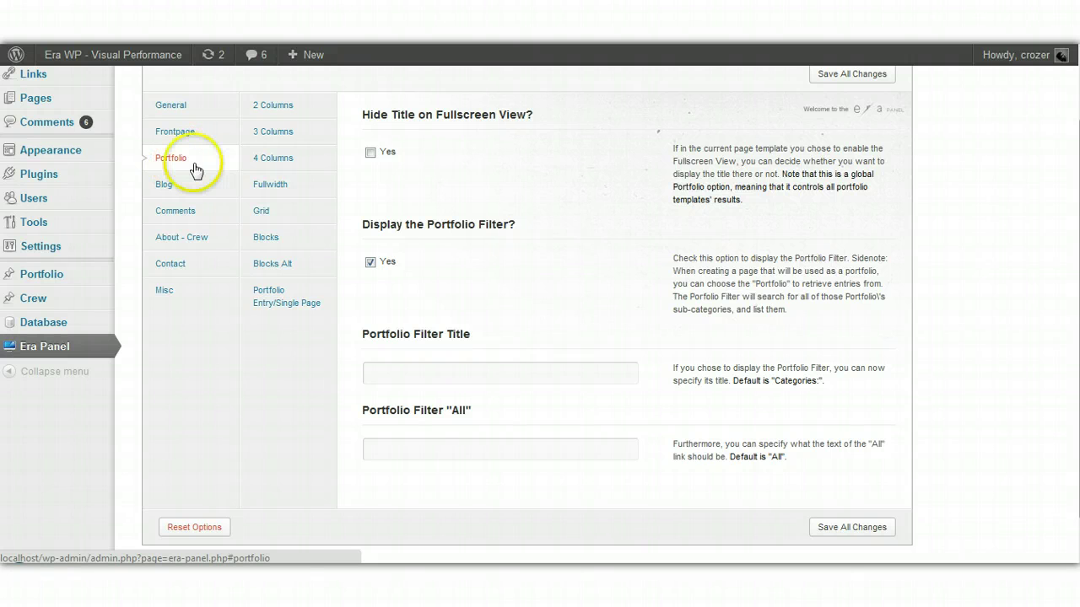
{"action": "mouse_move", "coordinate": [70, 279]}
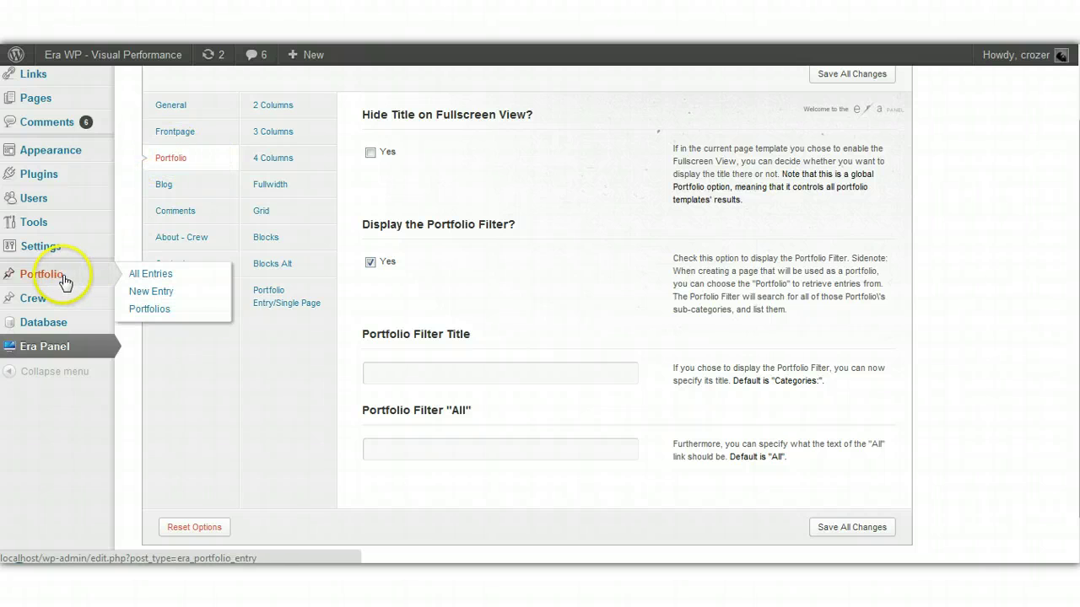
{"action": "left_click", "coordinate": [158, 311]}
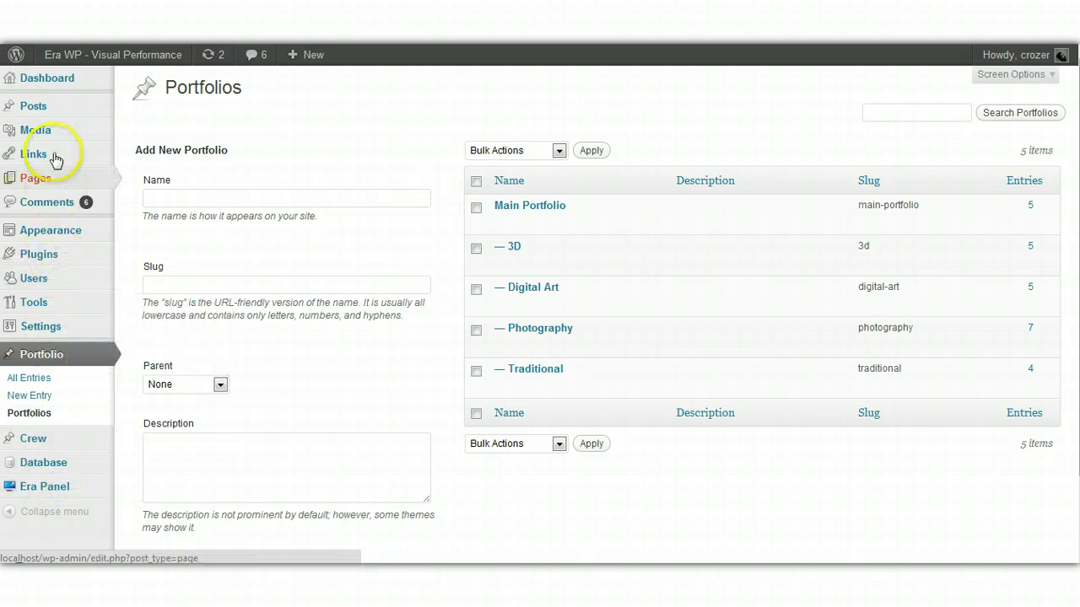
Step: Open the form for a new page and review its Portfolio choices without selecting one
{"action": "mouse_move", "coordinate": [55, 182]}
{"action": "left_click", "coordinate": [149, 196]}
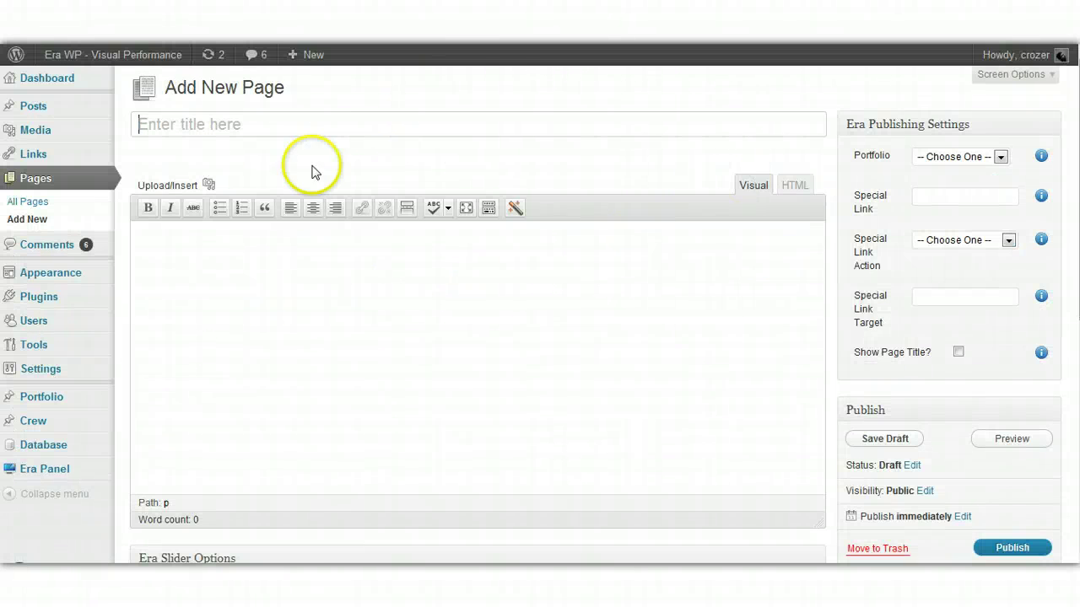
{"action": "left_click", "coordinate": [987, 157]}
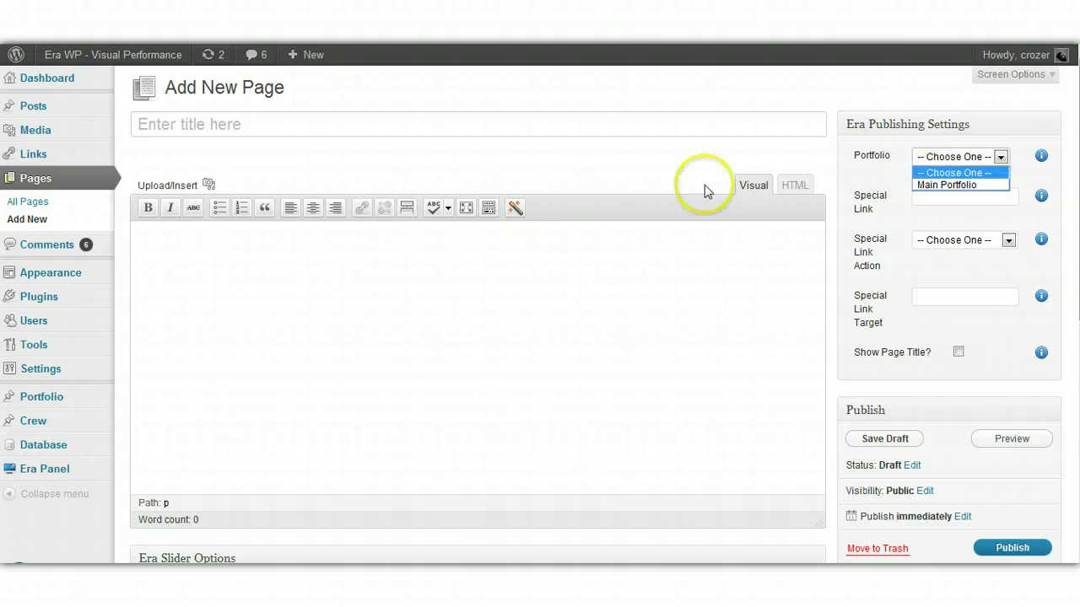
{"action": "left_click", "coordinate": [350, 255]}
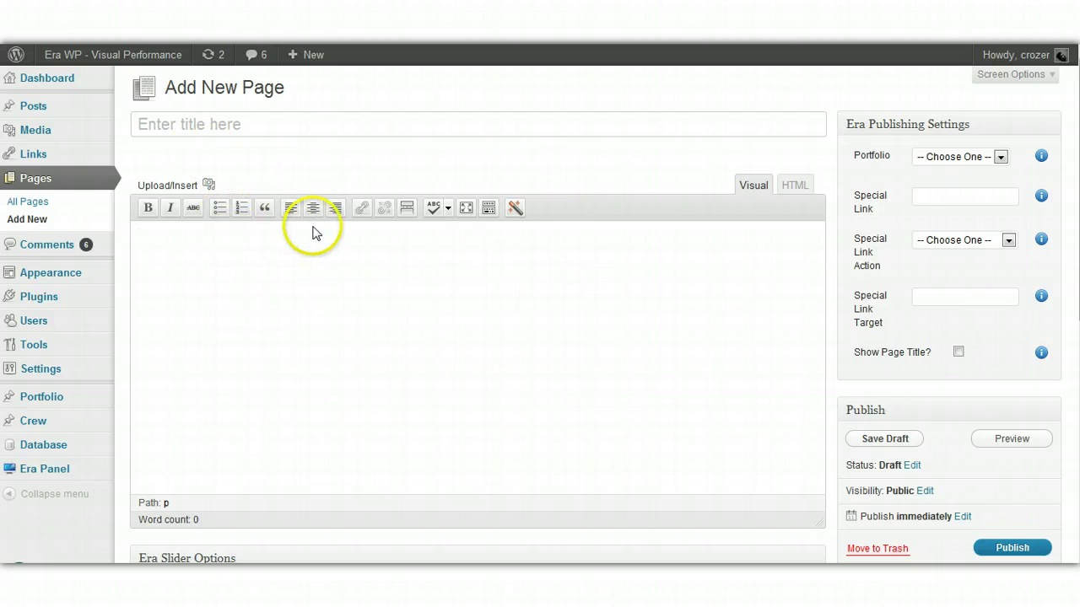
Step: Go from the new page form back to the Portfolios management page
{"action": "mouse_move", "coordinate": [42, 402]}
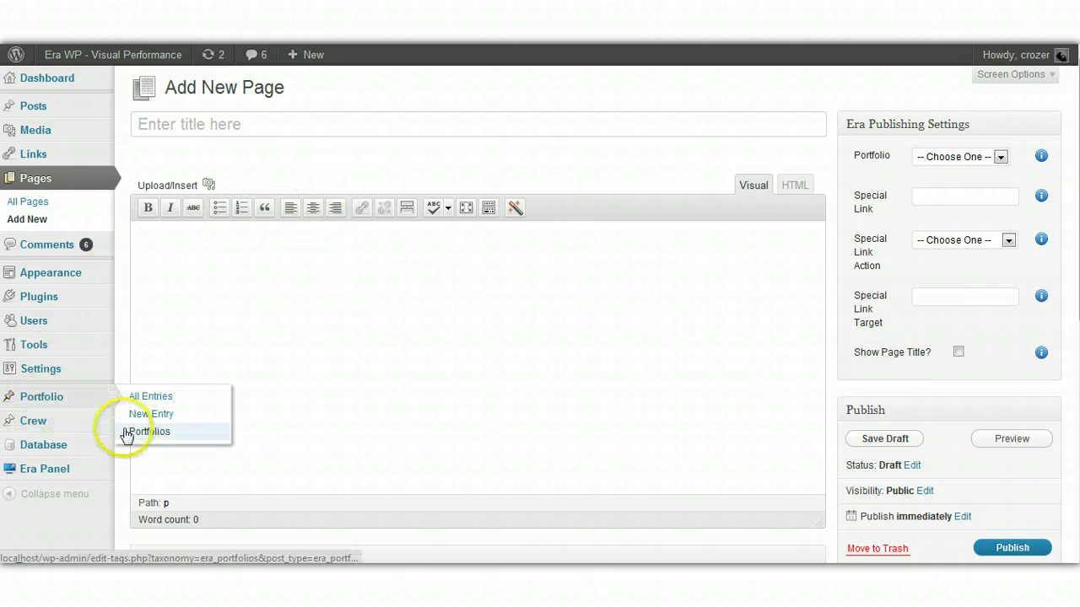
{"action": "left_click", "coordinate": [135, 434]}
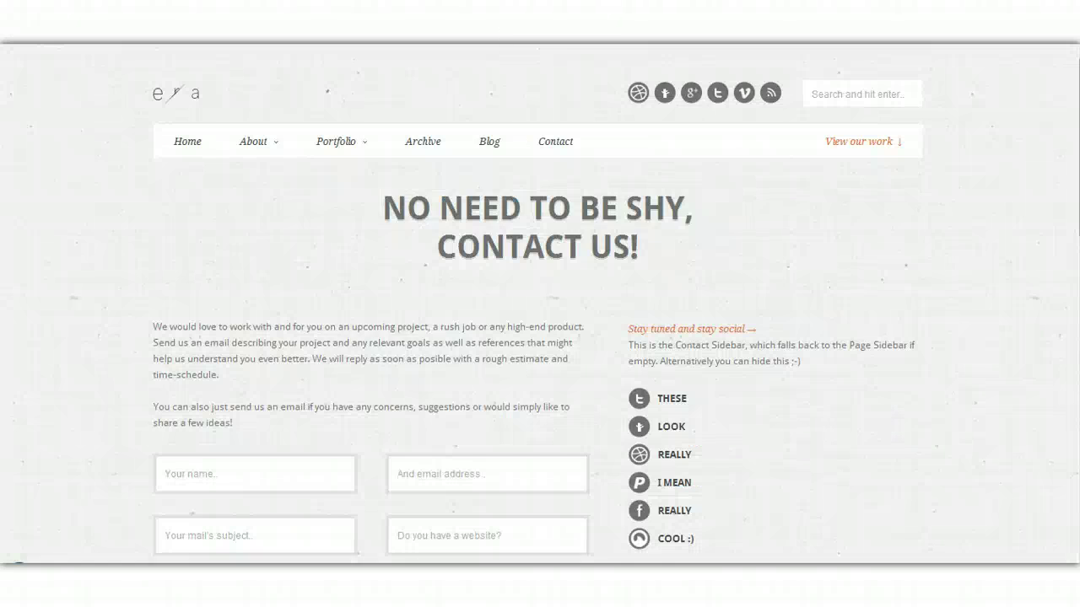
Step: Open the site's Era Grid portfolio page and filter it by 3D, Digital Art, Photography and Traditional before showing All again
{"action": "mouse_move", "coordinate": [355, 149]}
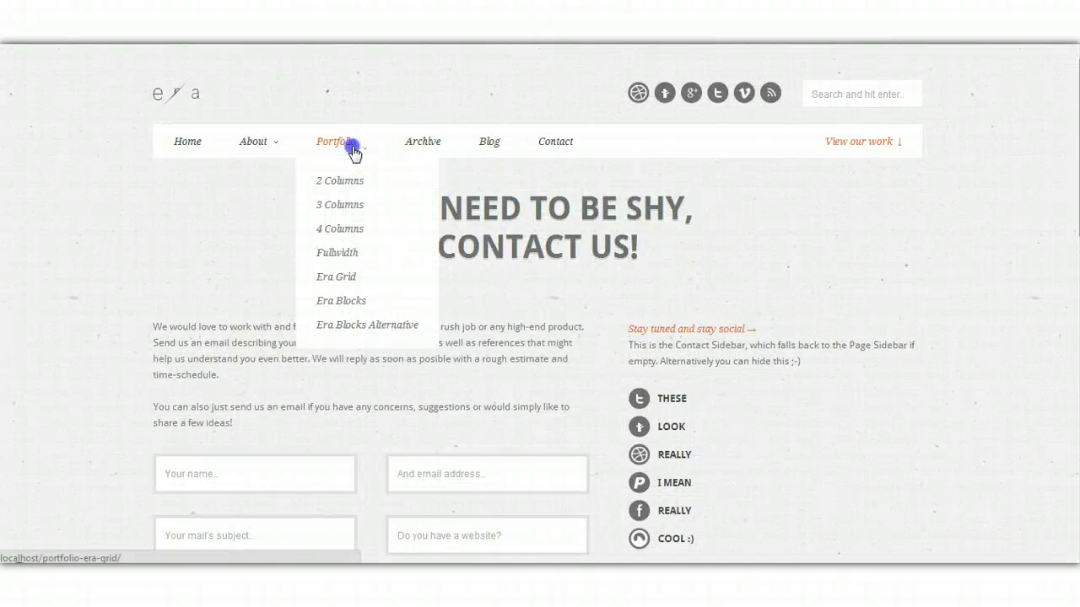
{"action": "left_click", "coordinate": [314, 179]}
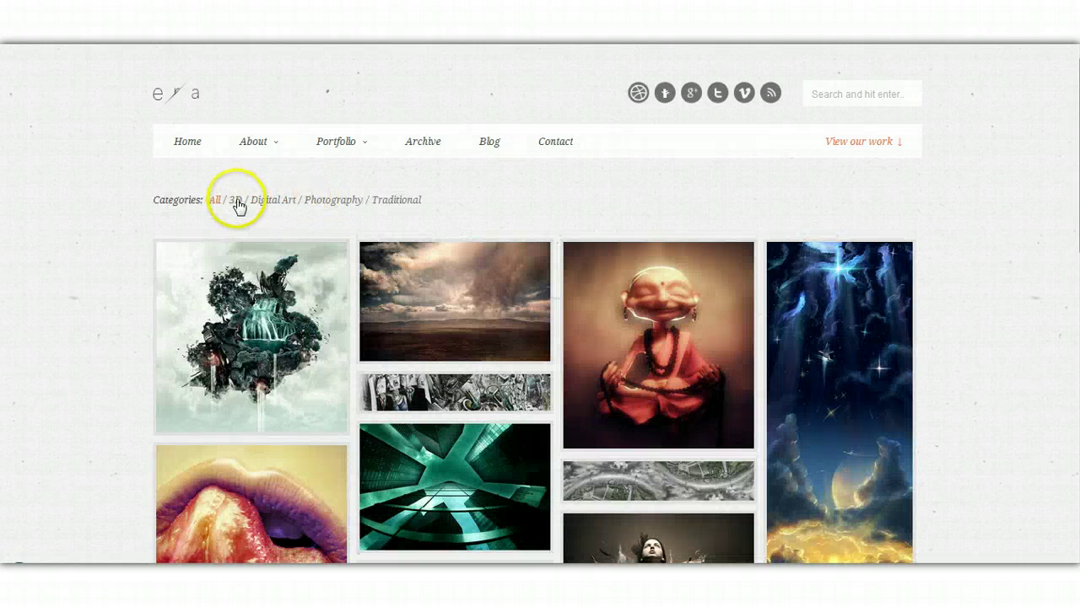
{"action": "left_click", "coordinate": [233, 203]}
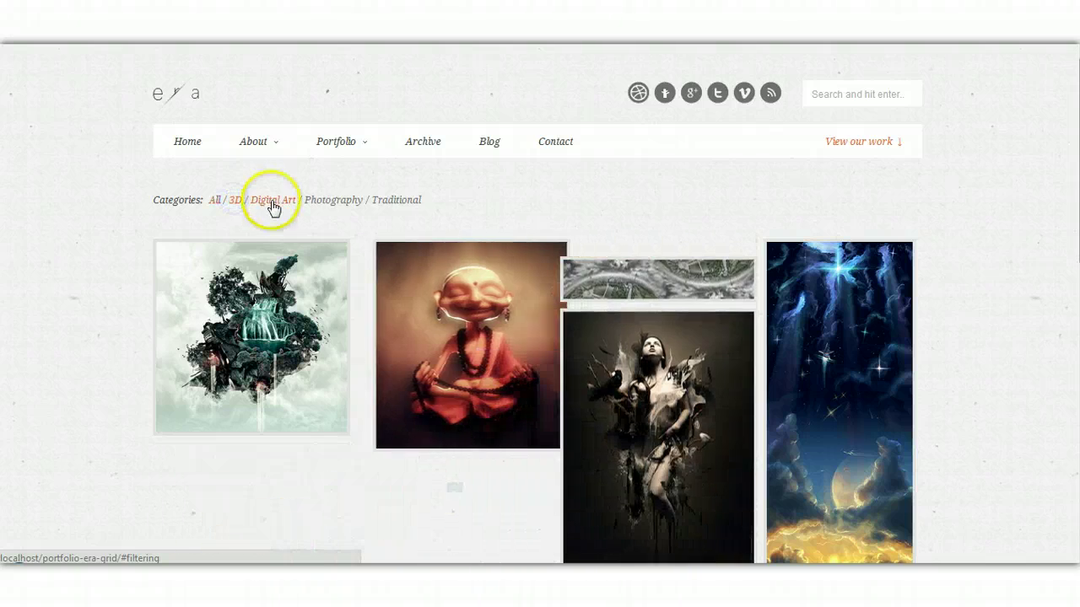
{"action": "left_click", "coordinate": [273, 202]}
{"action": "left_click", "coordinate": [326, 204]}
{"action": "left_click", "coordinate": [388, 202]}
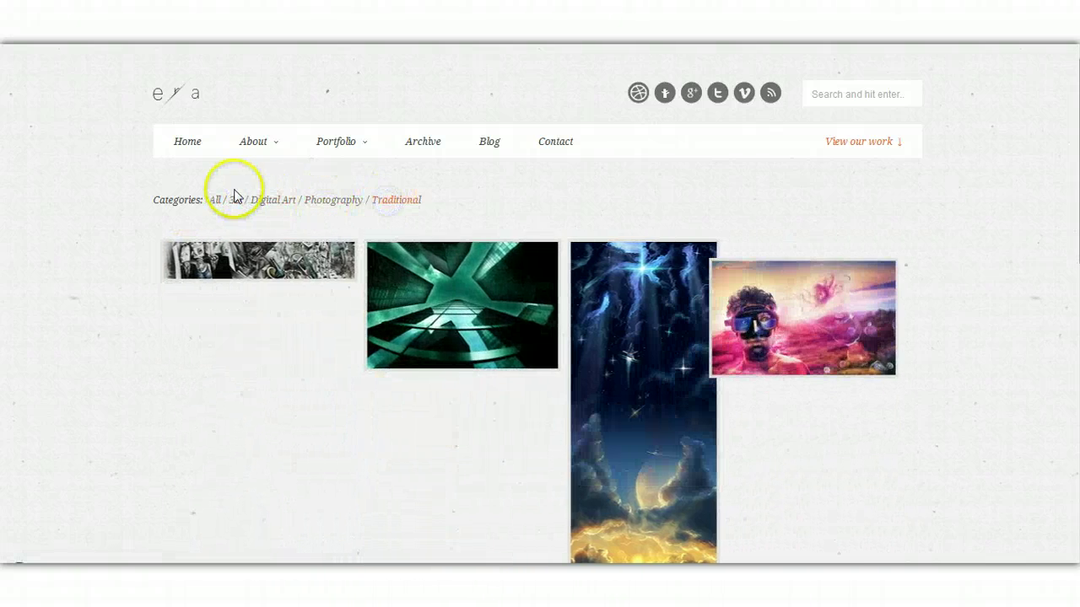
{"action": "left_click", "coordinate": [216, 200]}
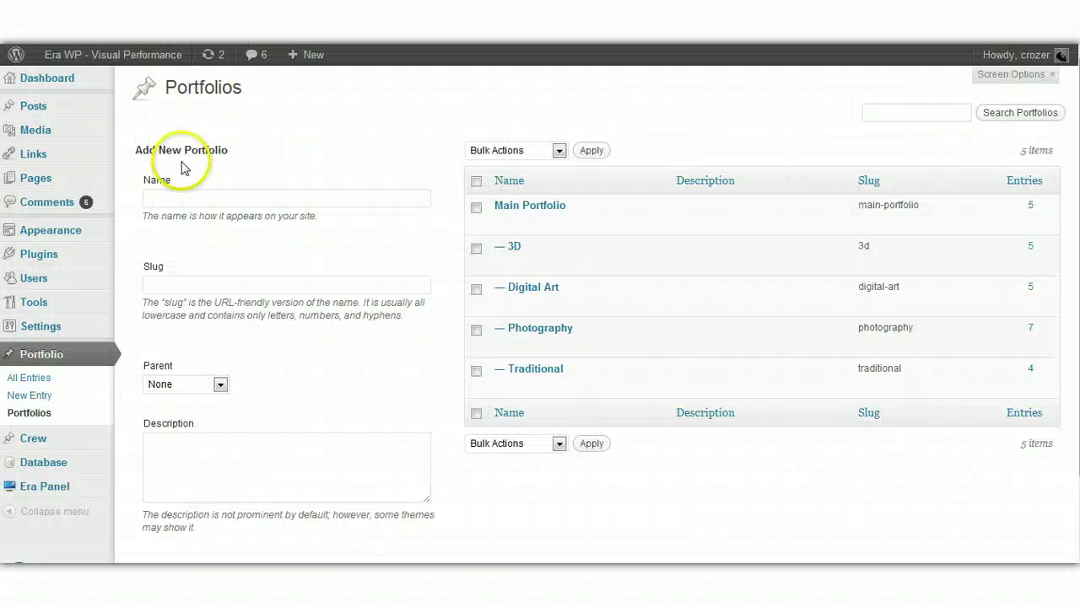
Step: Return to the Era Panel and view its Blog, About - Crew, Comments and Portfolio options
{"action": "left_click", "coordinate": [46, 487]}
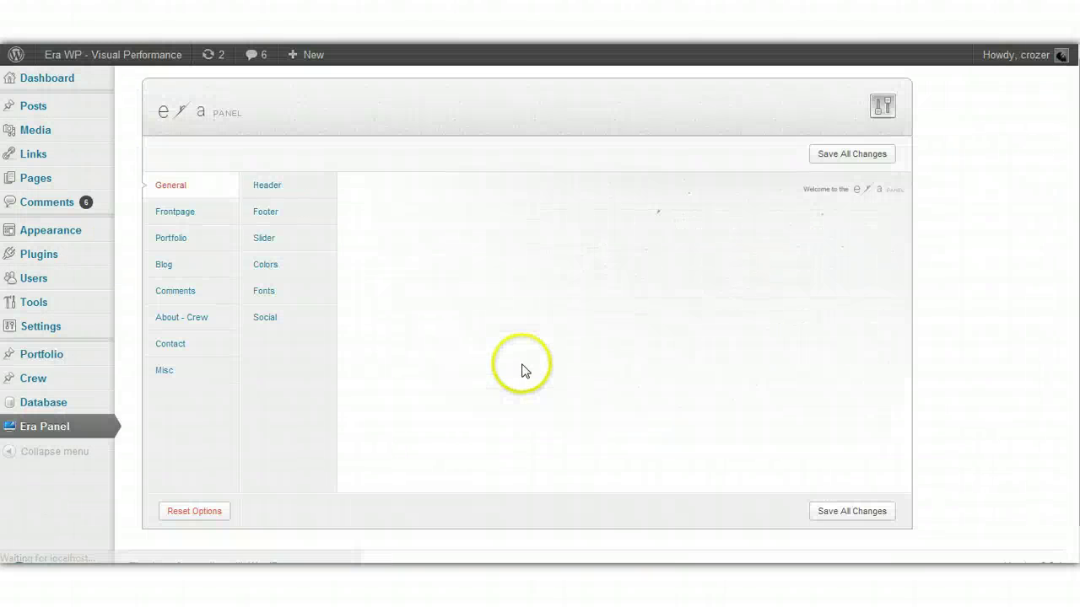
{"action": "left_click", "coordinate": [185, 267]}
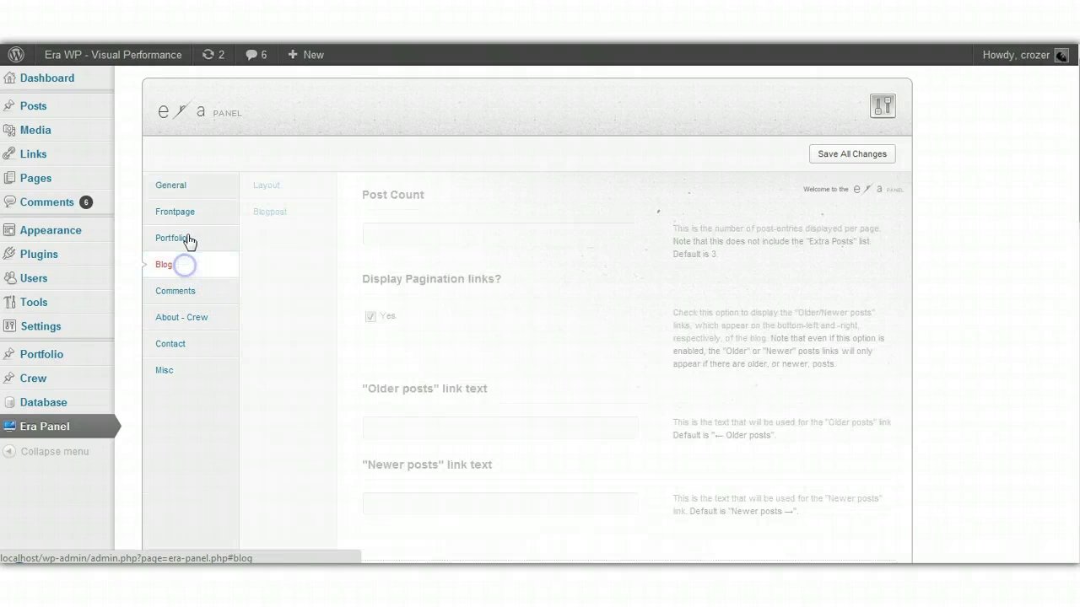
{"action": "left_click", "coordinate": [177, 302]}
{"action": "left_click", "coordinate": [181, 315]}
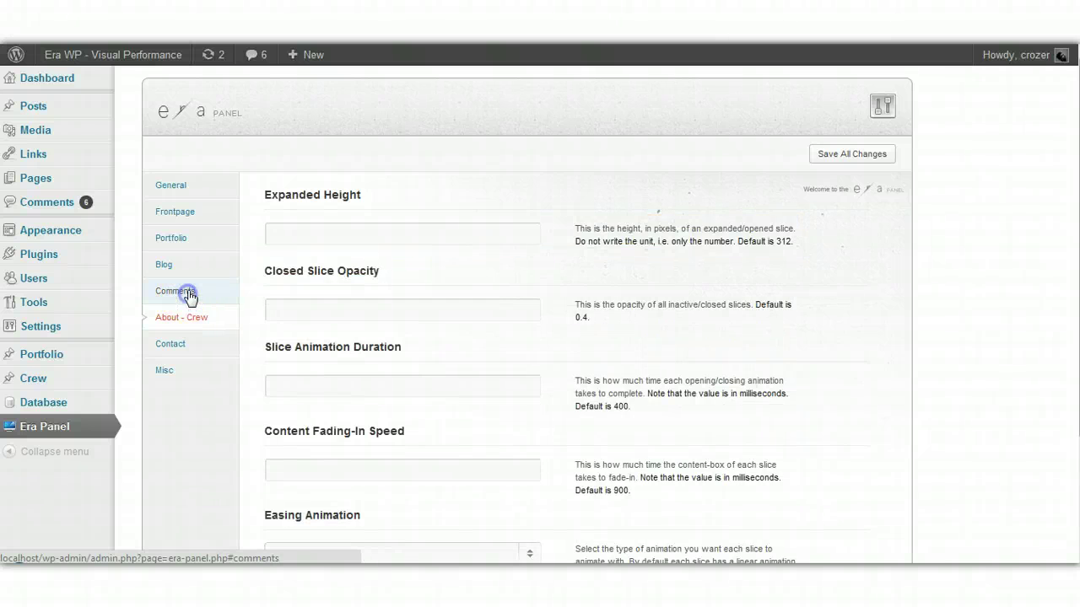
{"action": "left_click", "coordinate": [189, 294]}
{"action": "left_click", "coordinate": [177, 264]}
{"action": "left_click", "coordinate": [179, 240]}
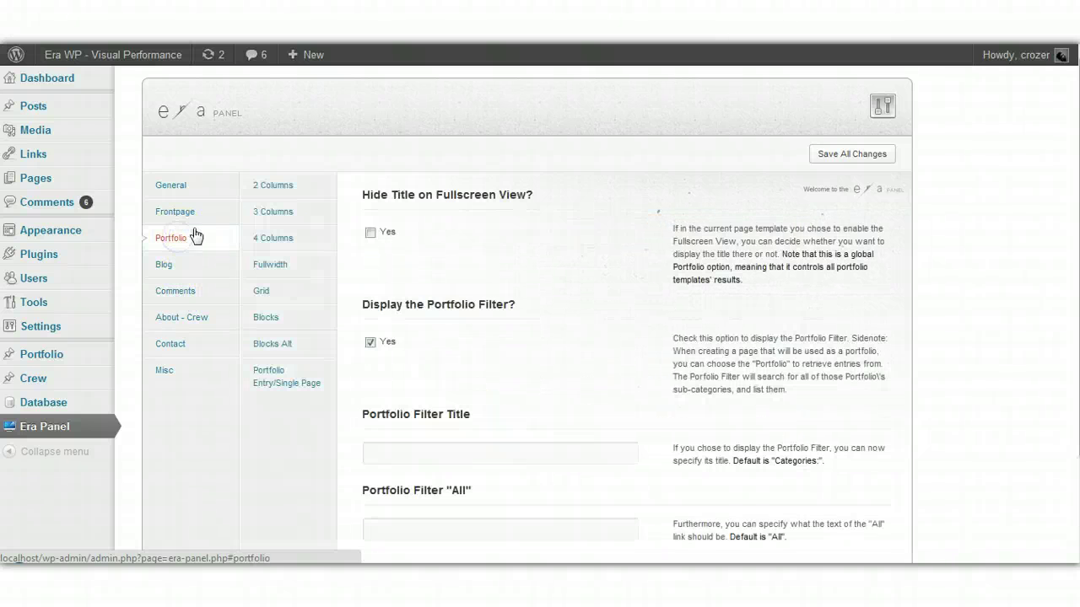
Step: Look over the Frontpage and General sections of the Era Panel, ending on the Slider options
{"action": "left_click", "coordinate": [197, 215]}
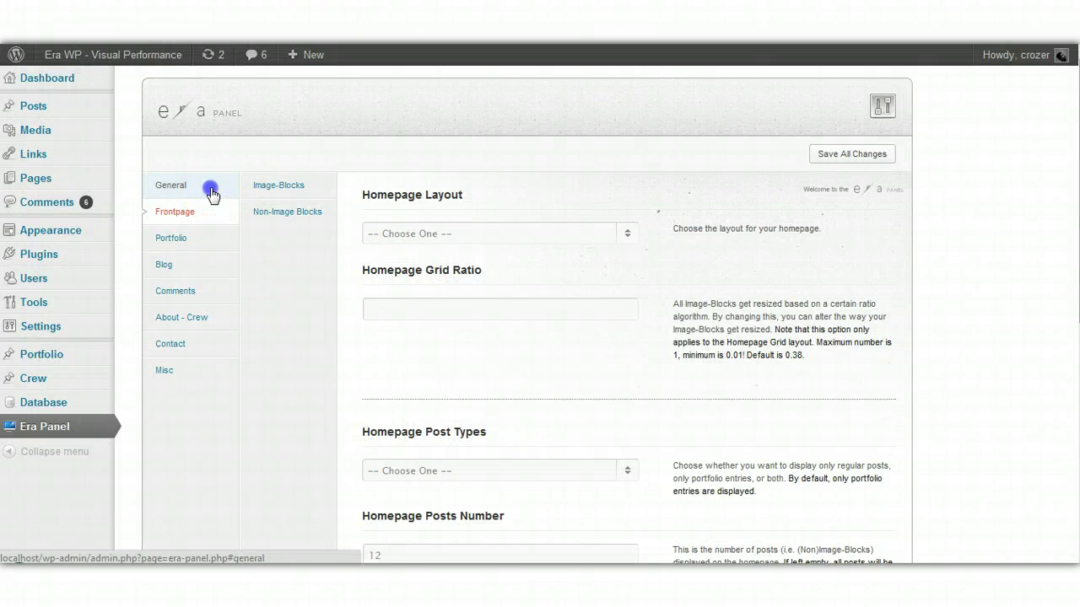
{"action": "left_click", "coordinate": [211, 189]}
{"action": "left_click", "coordinate": [201, 214]}
{"action": "left_click", "coordinate": [188, 187]}
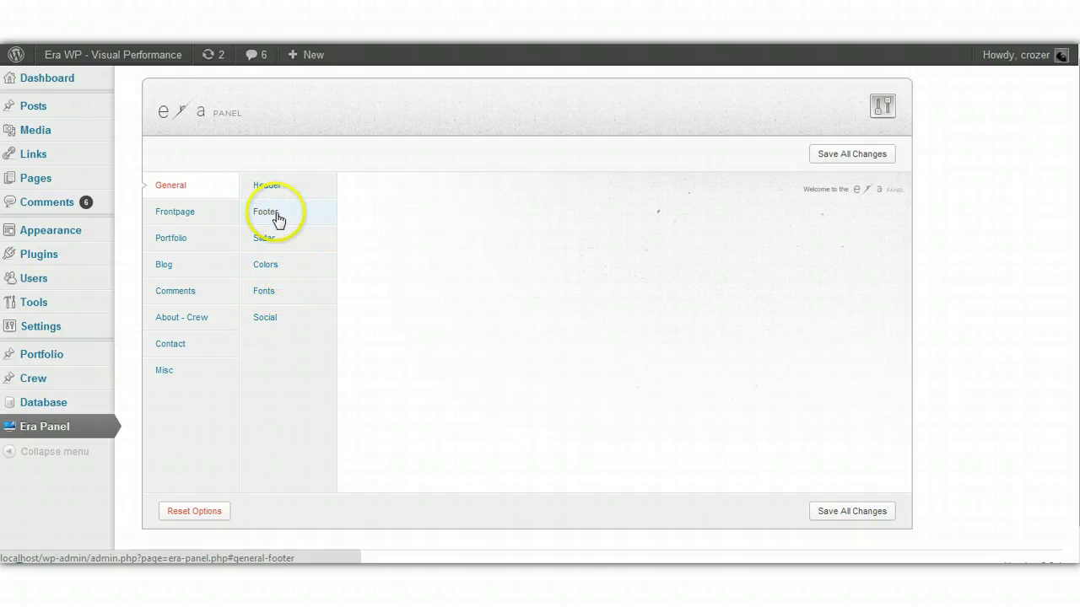
{"action": "left_click", "coordinate": [275, 243]}
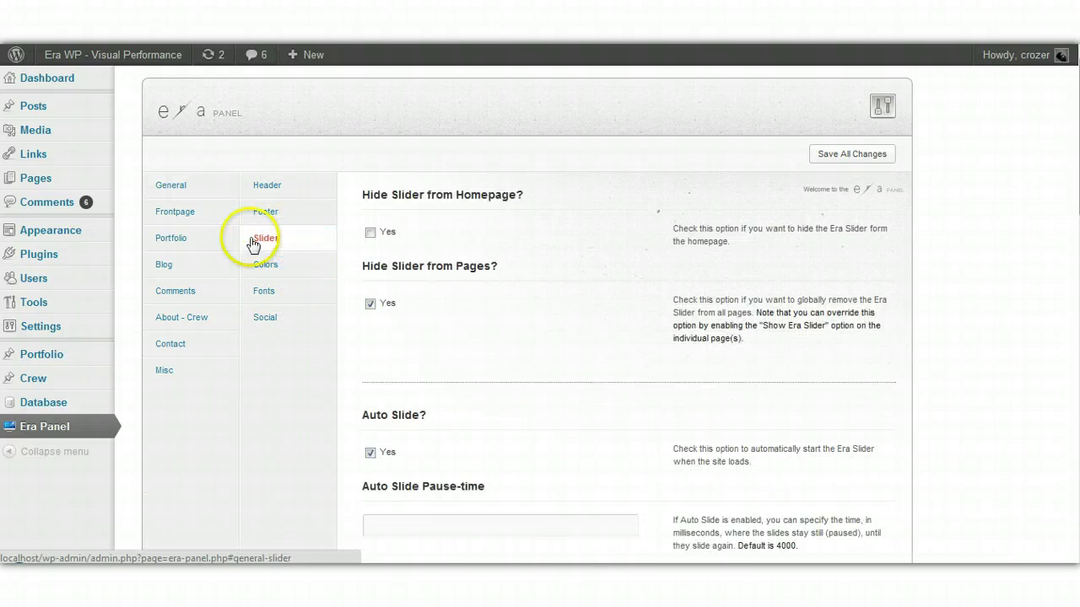
Step: Set the Global Color to #d68080 in the General color options
{"action": "left_click", "coordinate": [270, 268]}
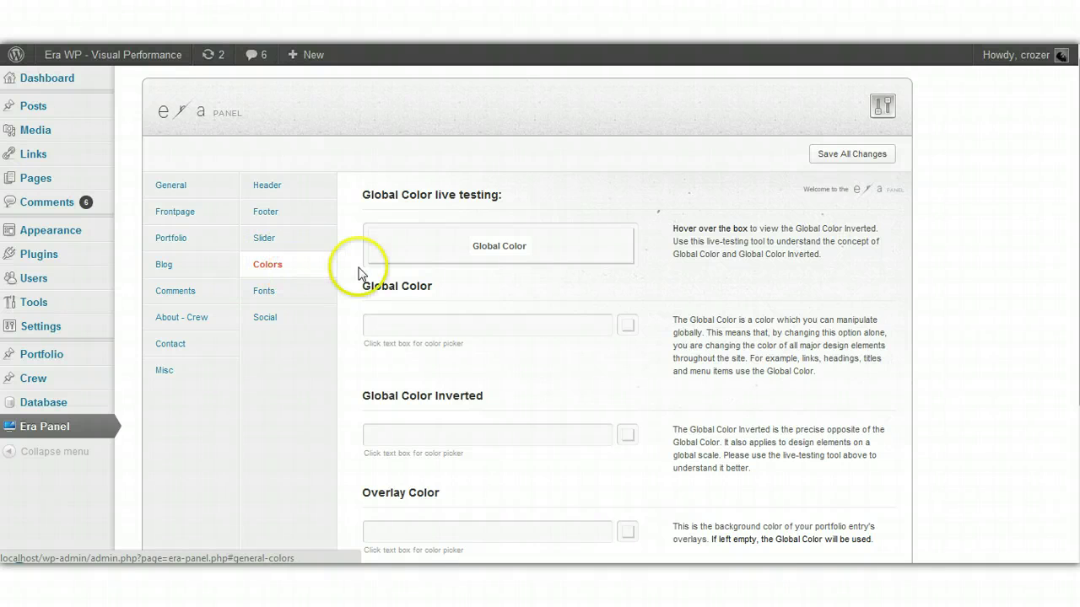
{"action": "mouse_move", "coordinate": [453, 257]}
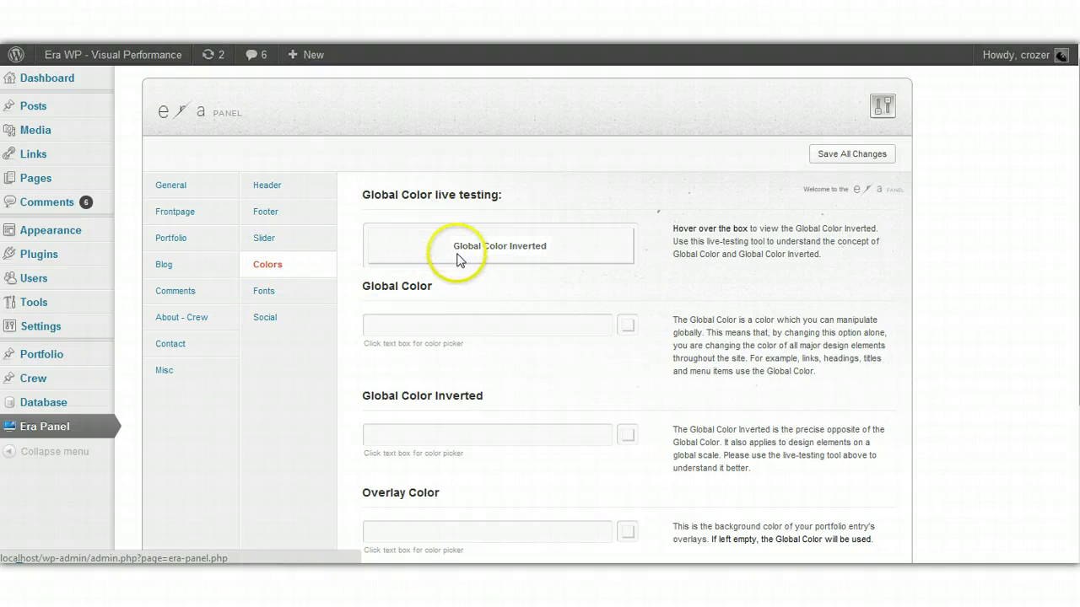
{"action": "left_click", "coordinate": [464, 326]}
{"action": "left_click_drag", "start_coordinate": [443, 386], "coordinate": [420, 369]}
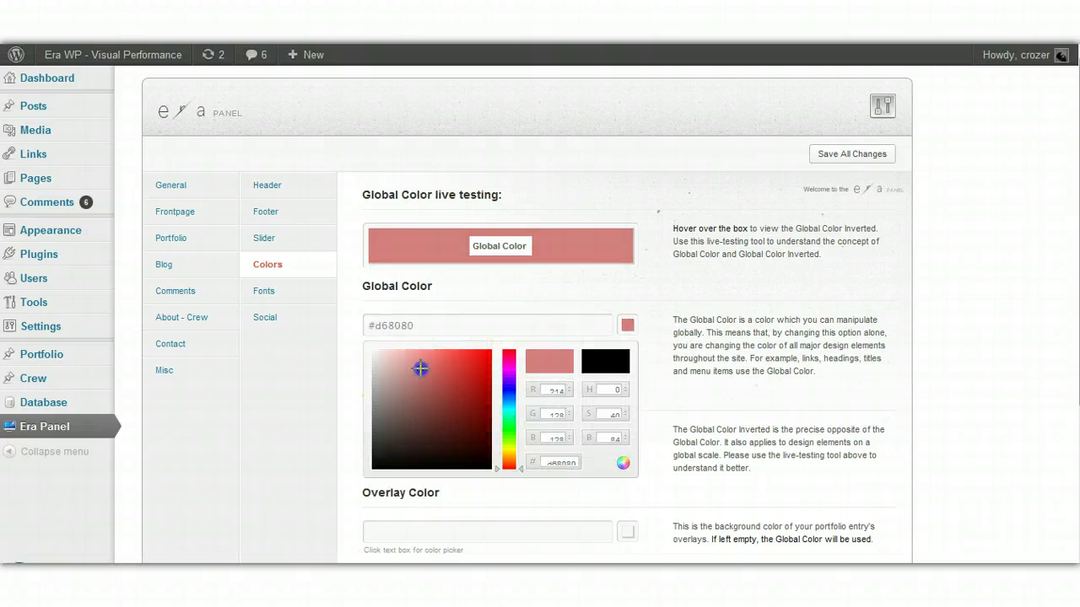
{"action": "left_click", "coordinate": [625, 464]}
Step: Set the Global Color Inverted to #570000 and preview it in the live-testing box
{"action": "scroll", "coordinate": [458, 379], "scroll_direction": "down", "scroll_amount": 3}
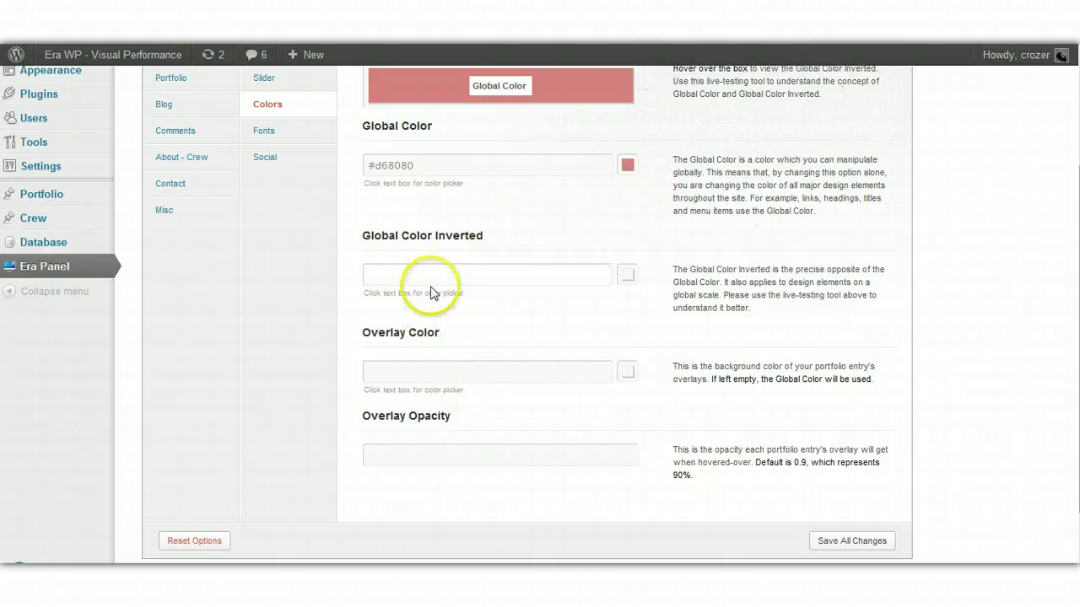
{"action": "left_click_drag", "start_coordinate": [468, 325], "coordinate": [478, 342]}
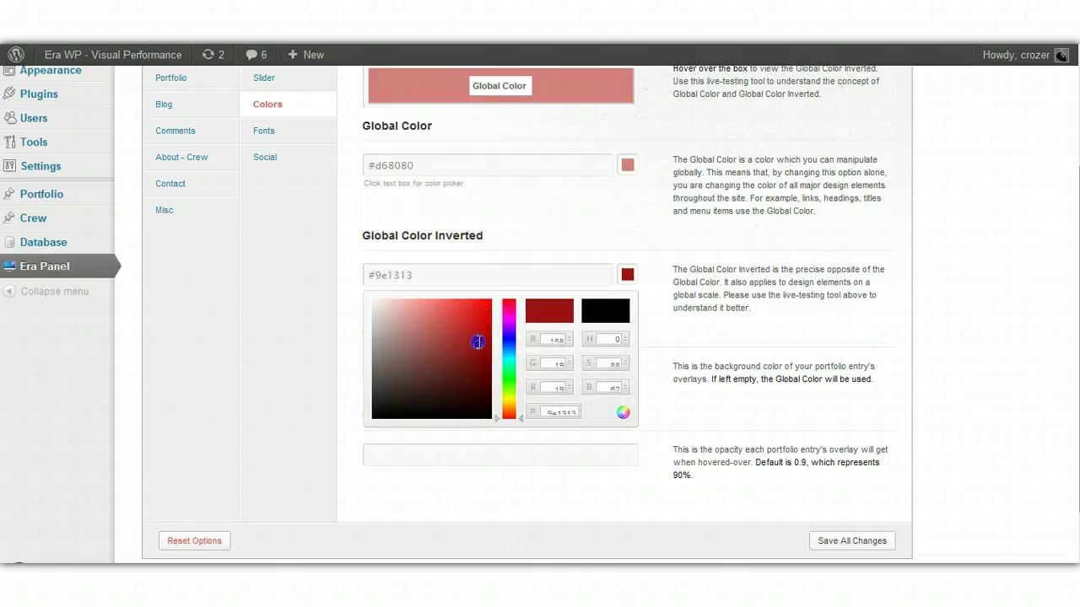
{"action": "left_click", "coordinate": [624, 414]}
{"action": "scroll", "coordinate": [675, 397], "scroll_direction": "up", "scroll_amount": 2}
{"action": "mouse_move", "coordinate": [547, 201]}
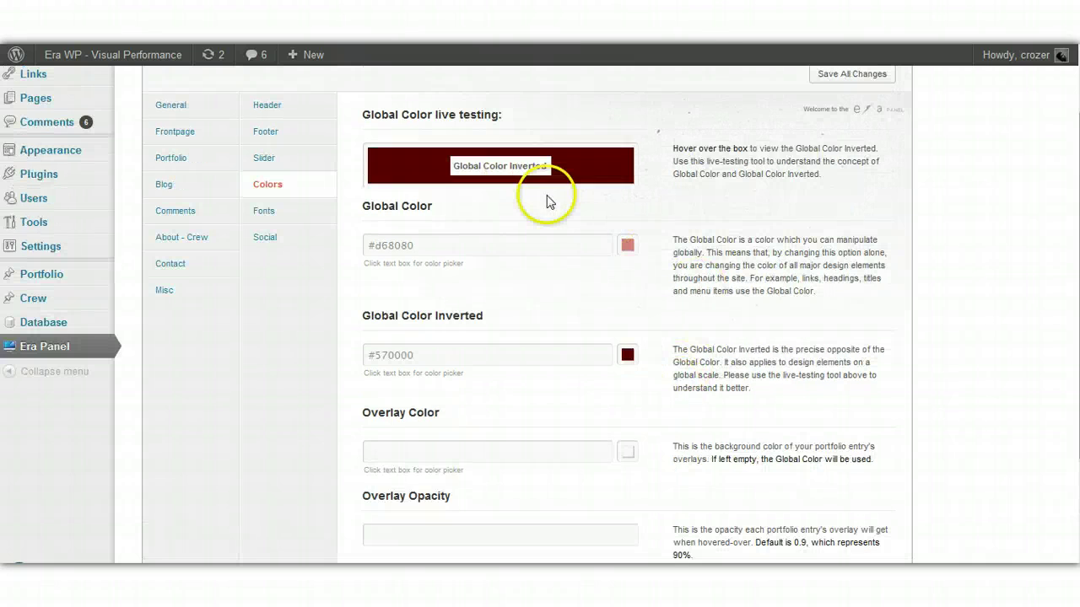
Step: Review the overlay color and opacity settings as well as the General section's Fonts and Social options
{"action": "scroll", "coordinate": [321, 253], "scroll_direction": "down", "scroll_amount": 3}
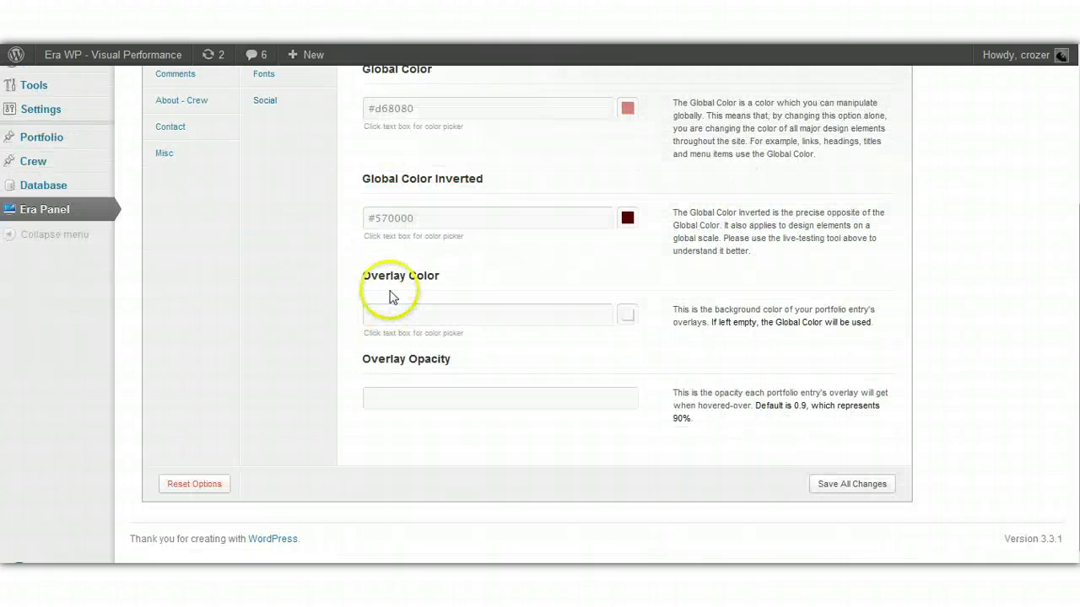
{"action": "scroll", "coordinate": [321, 301], "scroll_direction": "up", "scroll_amount": 1}
{"action": "left_click", "coordinate": [285, 155]}
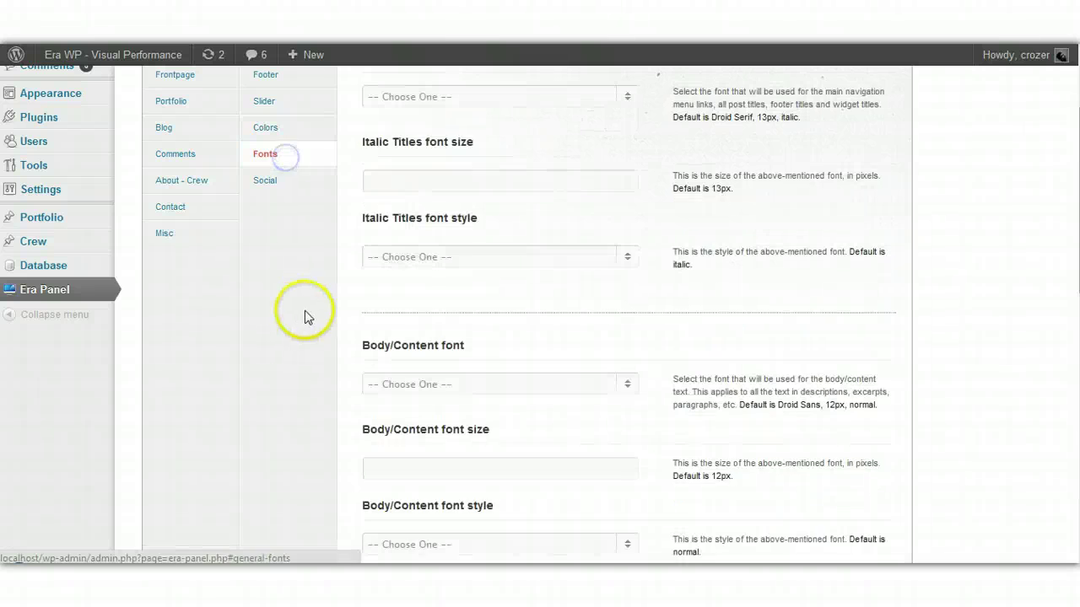
{"action": "left_click", "coordinate": [285, 180]}
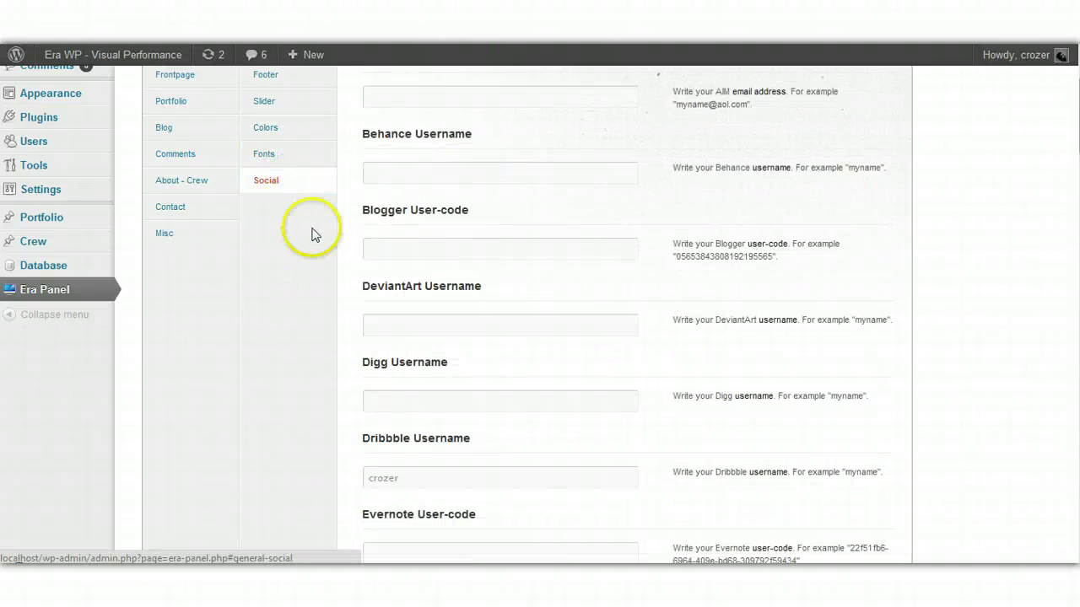
{"action": "scroll", "coordinate": [394, 193], "scroll_direction": "up", "scroll_amount": 2}
{"action": "scroll", "coordinate": [437, 372], "scroll_direction": "down", "scroll_amount": 1}
{"action": "scroll", "coordinate": [301, 258], "scroll_direction": "up", "scroll_amount": 1}
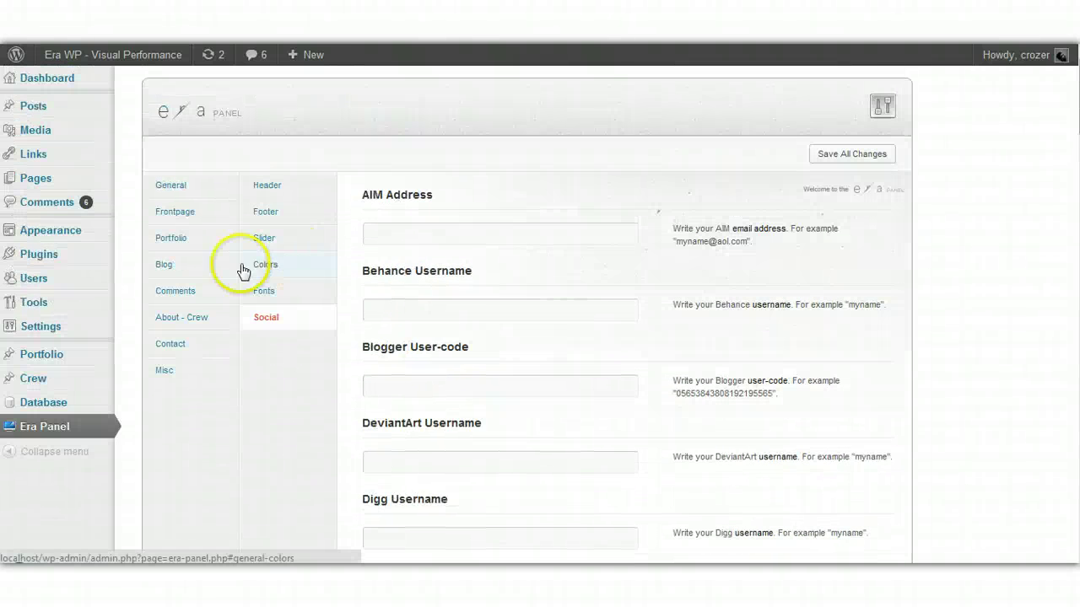
Step: Examine the Misc options for the custom login logo, the favicon and the color randomizers
{"action": "left_click", "coordinate": [183, 372]}
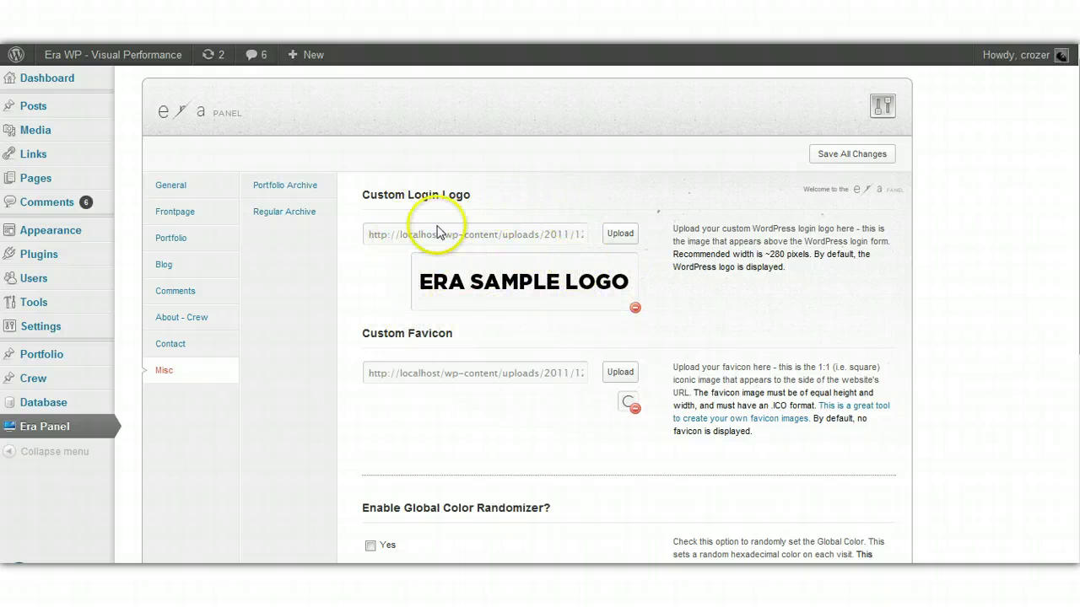
{"action": "scroll", "coordinate": [328, 285], "scroll_direction": "down", "scroll_amount": 1}
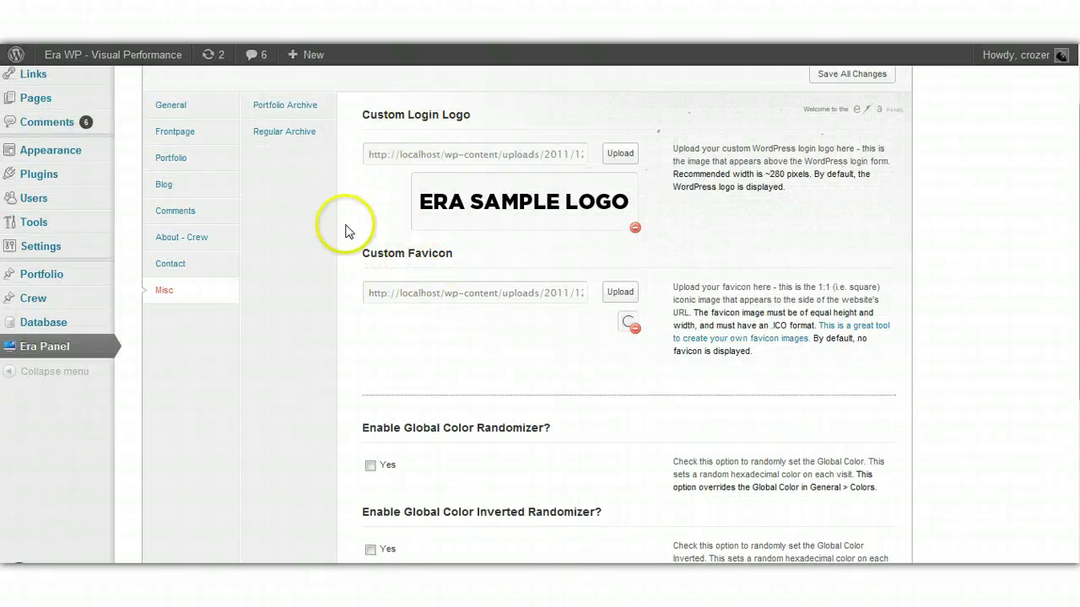
{"action": "scroll", "coordinate": [345, 233], "scroll_direction": "down", "scroll_amount": 3}
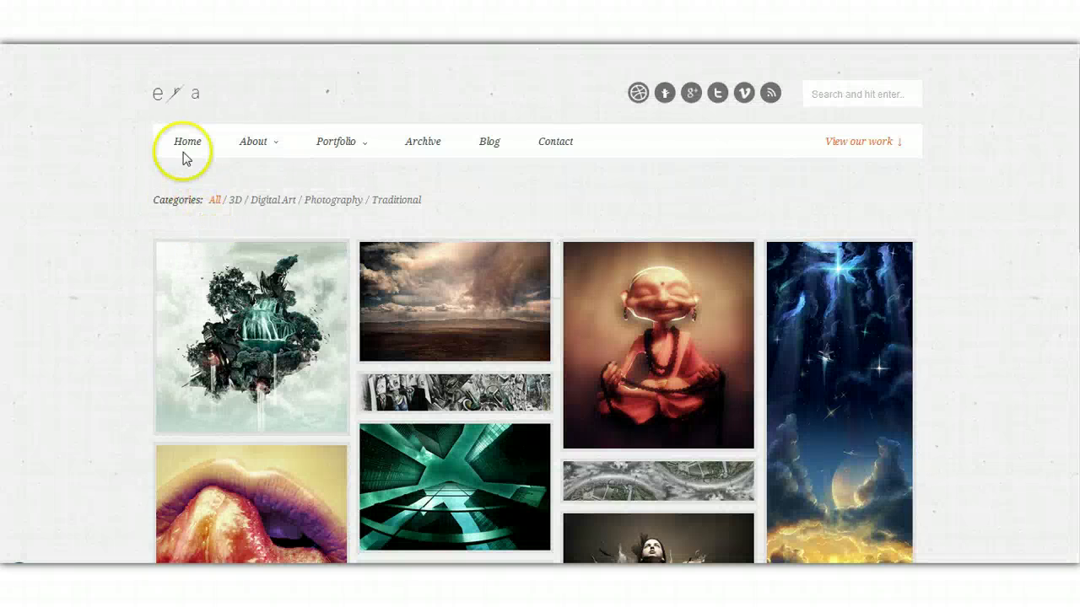
Step: Open the site's homepage to view the Era Slider and follow the "View our work" link
{"action": "left_click", "coordinate": [187, 90]}
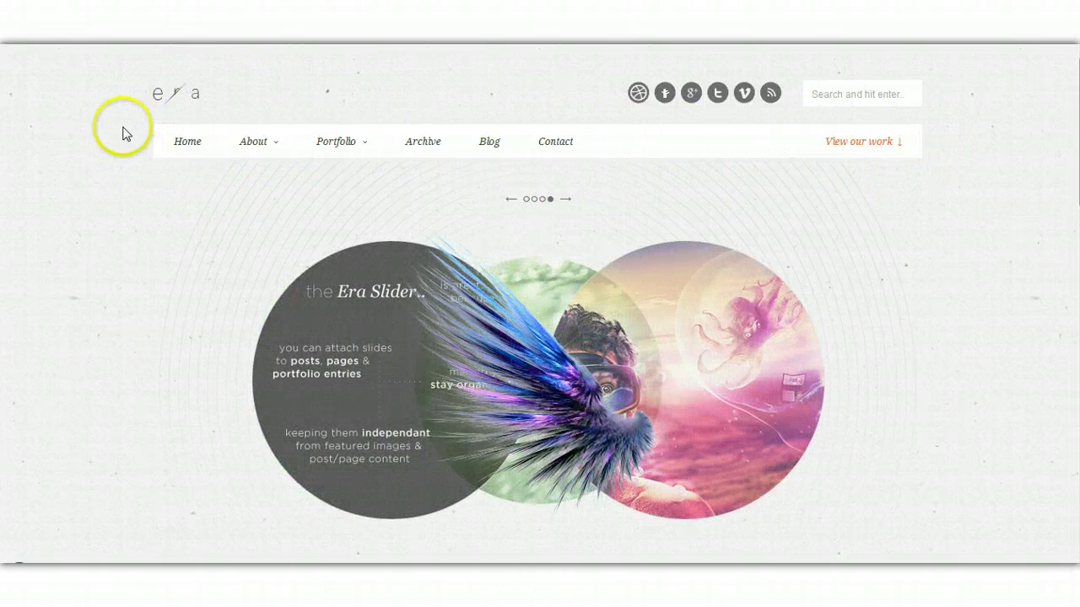
{"action": "left_click_drag", "start_coordinate": [123, 130], "coordinate": [219, 194]}
{"action": "left_click", "coordinate": [106, 169]}
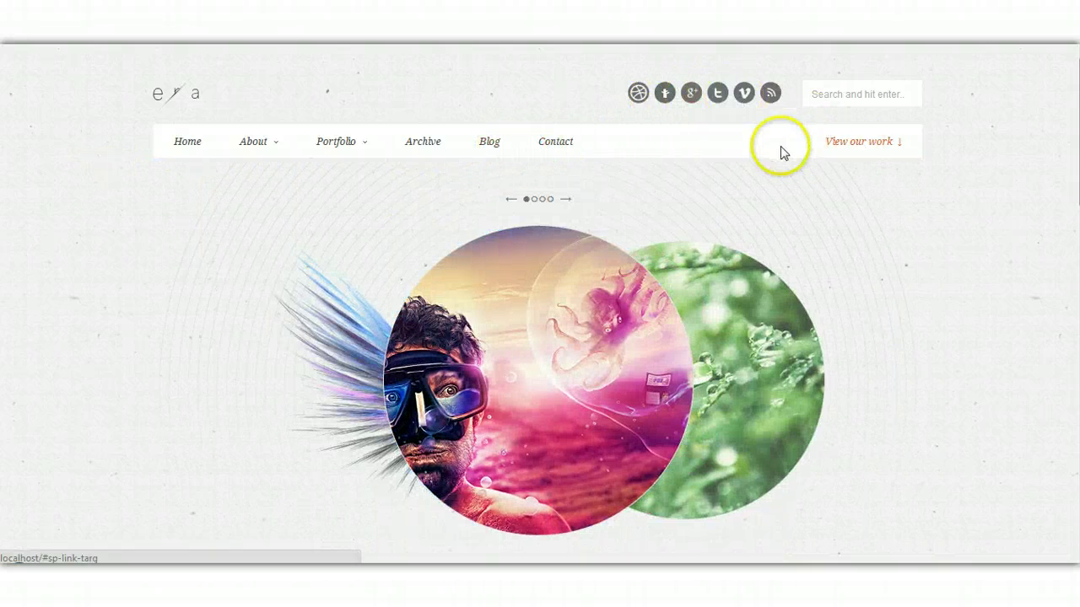
{"action": "left_click", "coordinate": [869, 137]}
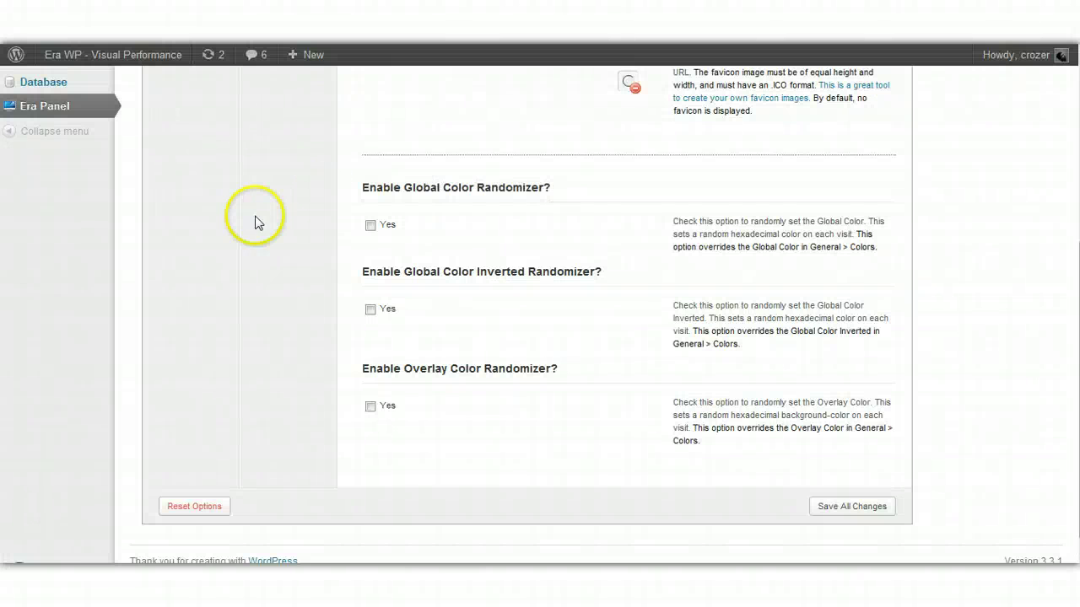
Step: Go back to the Era Panel and review the Contact options for the sidebar, form fields and mandatory fields
{"action": "scroll", "coordinate": [253, 220], "scroll_direction": "up", "scroll_amount": 3}
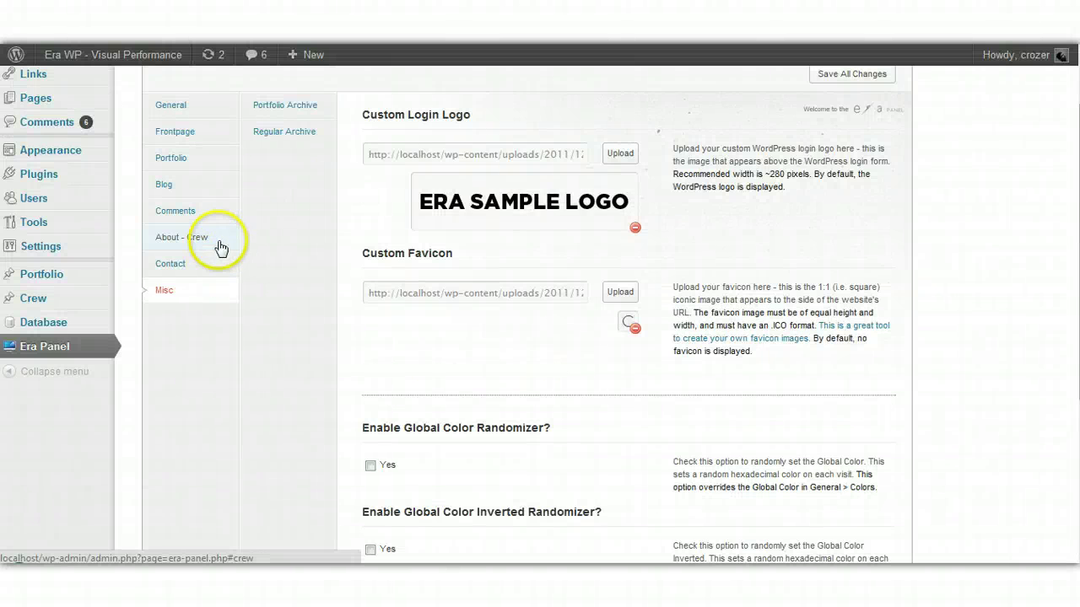
{"action": "left_click", "coordinate": [190, 270]}
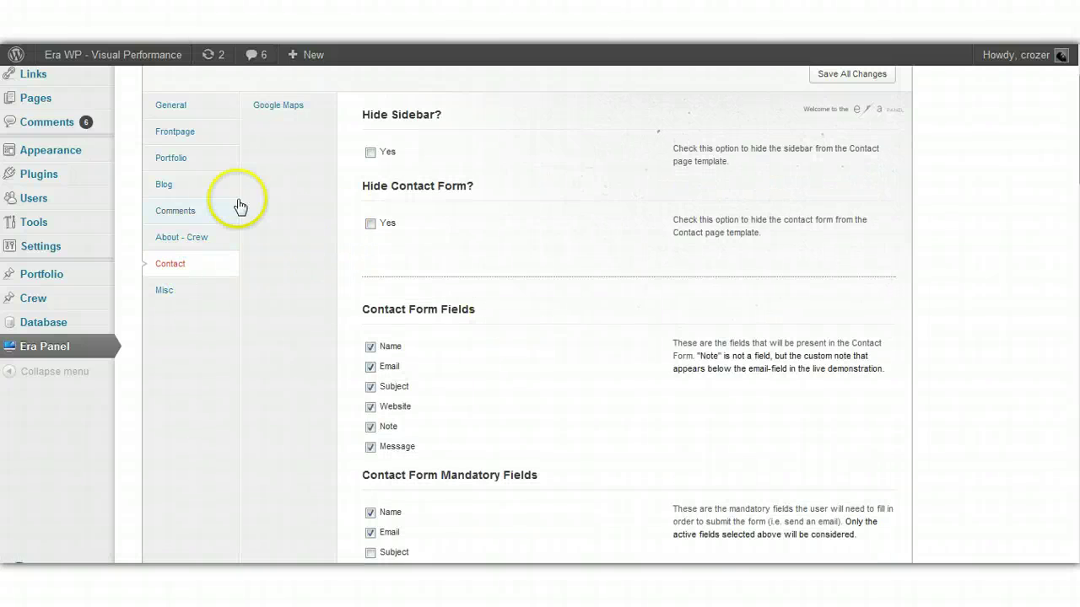
{"action": "scroll", "coordinate": [413, 244], "scroll_direction": "up", "scroll_amount": 2}
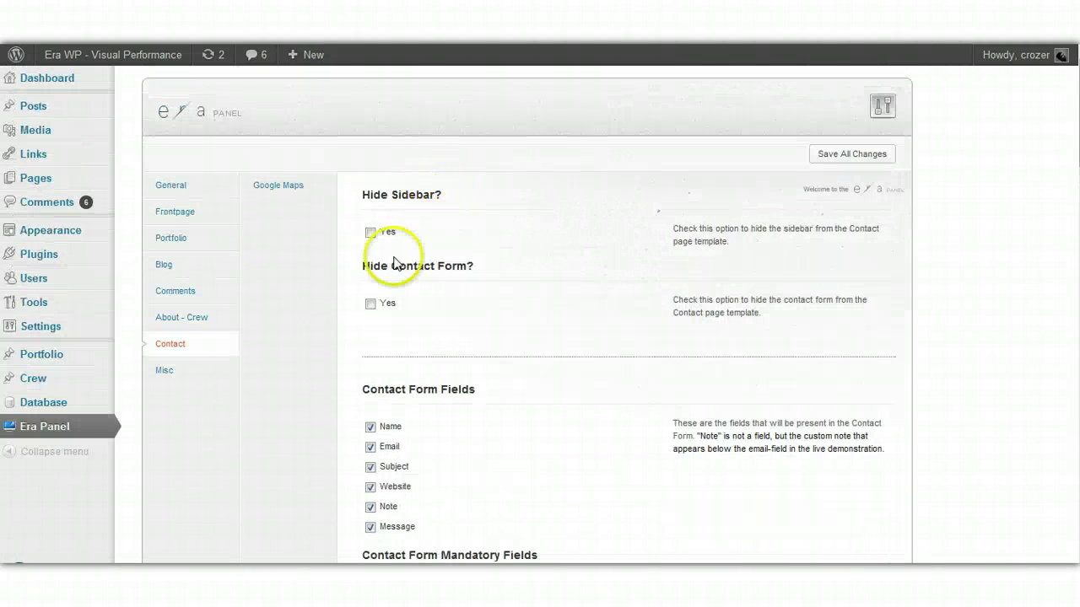
{"action": "scroll", "coordinate": [392, 261], "scroll_direction": "down", "scroll_amount": 3}
{"action": "scroll", "coordinate": [405, 355], "scroll_direction": "down", "scroll_amount": 2}
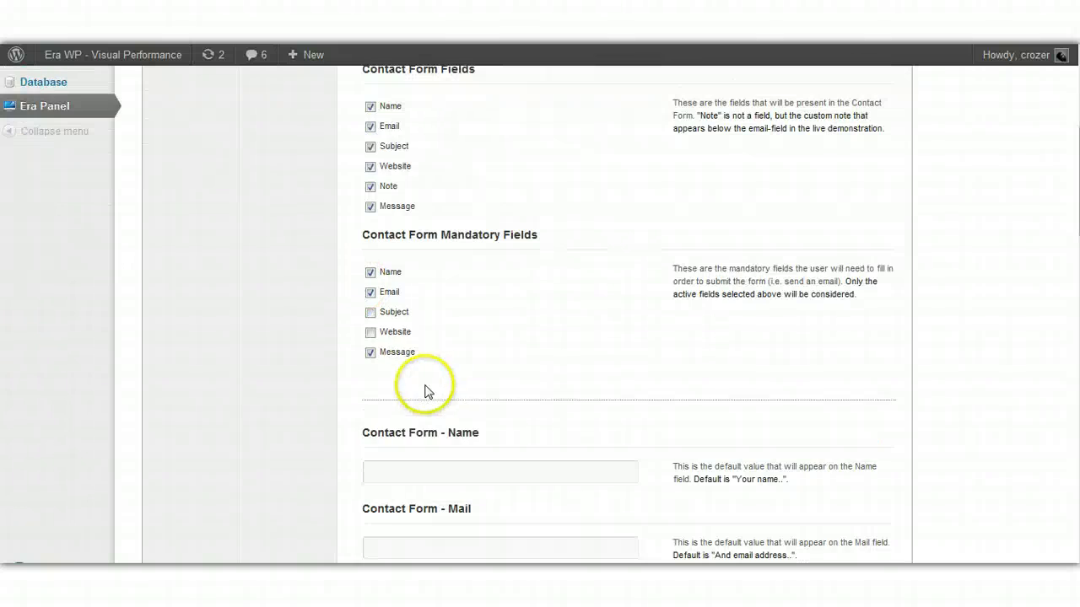
{"action": "scroll", "coordinate": [456, 278], "scroll_direction": "up", "scroll_amount": 4}
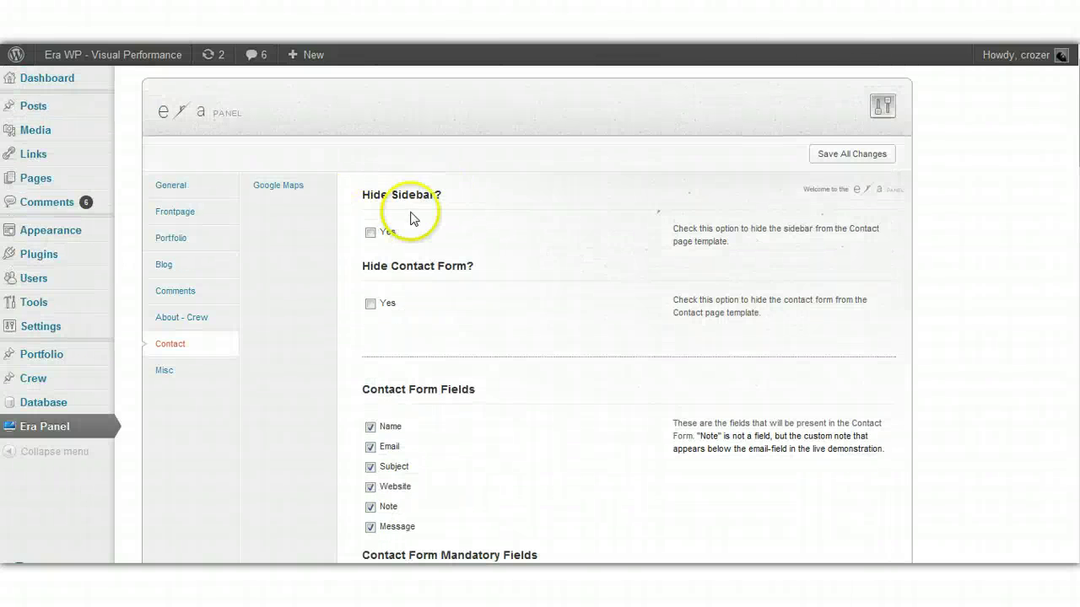
Step: View the Contact section's Google Maps options, including the area title and the first location's name, URL and address
{"action": "left_click", "coordinate": [270, 203]}
{"action": "scroll", "coordinate": [297, 278], "scroll_direction": "down", "scroll_amount": 2}
{"action": "left_click", "coordinate": [401, 274]}
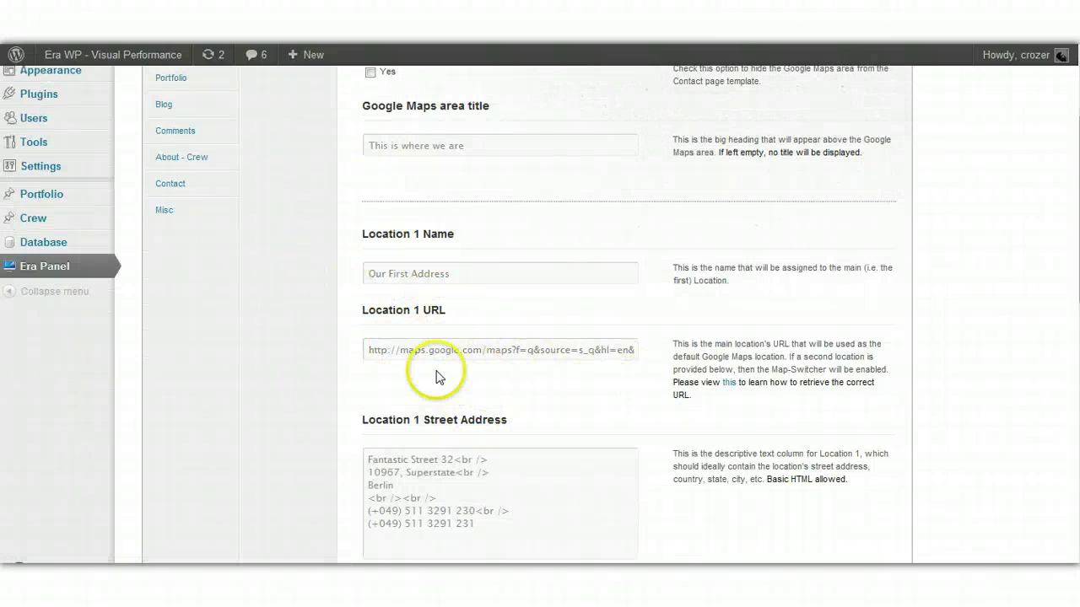
{"action": "scroll", "coordinate": [280, 327], "scroll_direction": "up", "scroll_amount": 2}
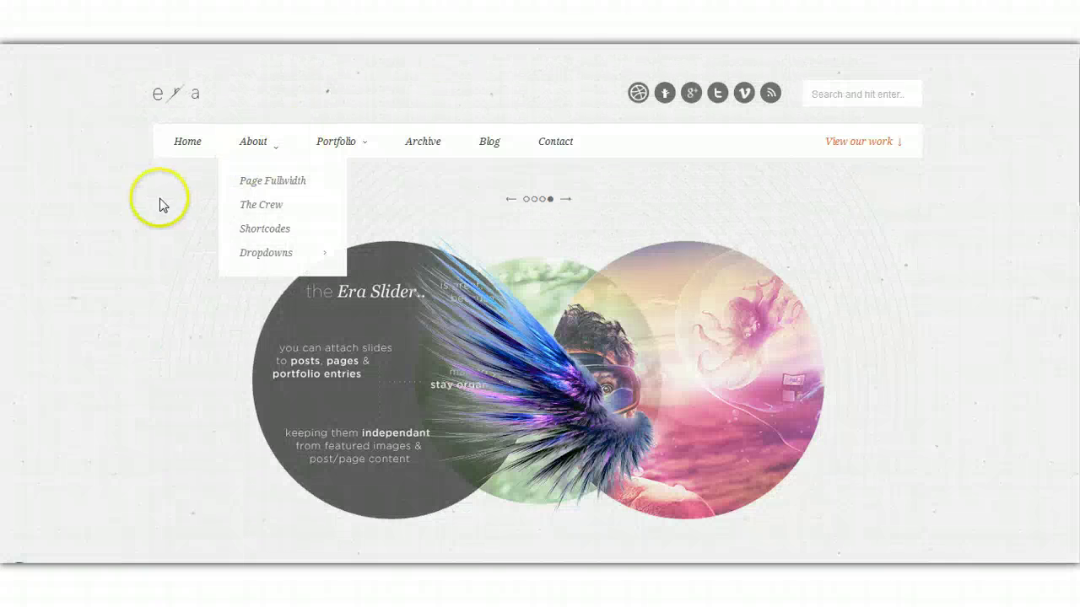
Step: Load the site's homepage once more and reopen the Era Panel at its General section
{"action": "left_click", "coordinate": [175, 95]}
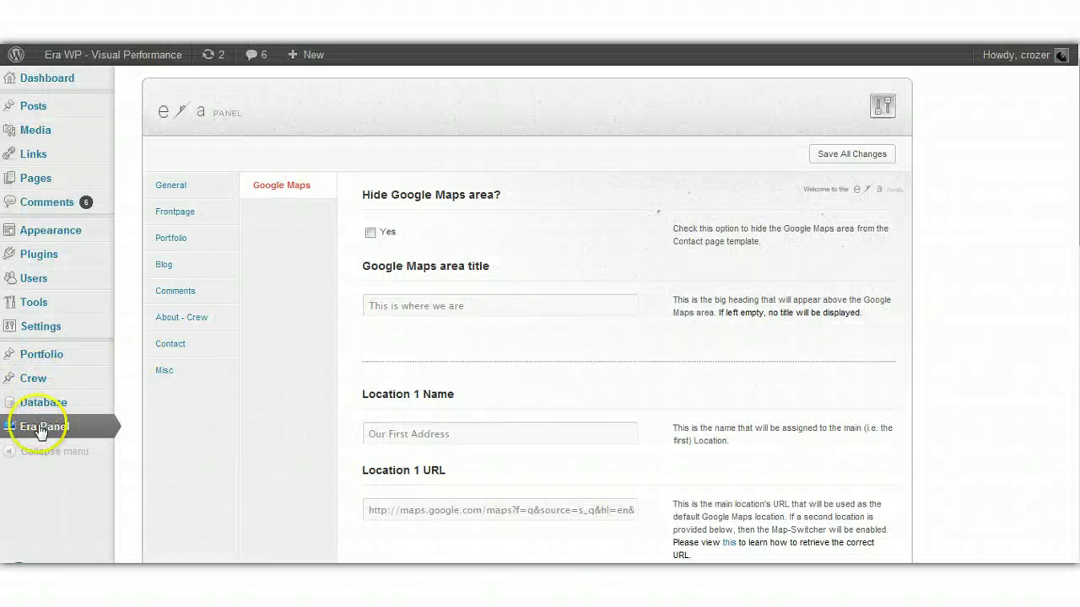
{"action": "left_click", "coordinate": [34, 429]}
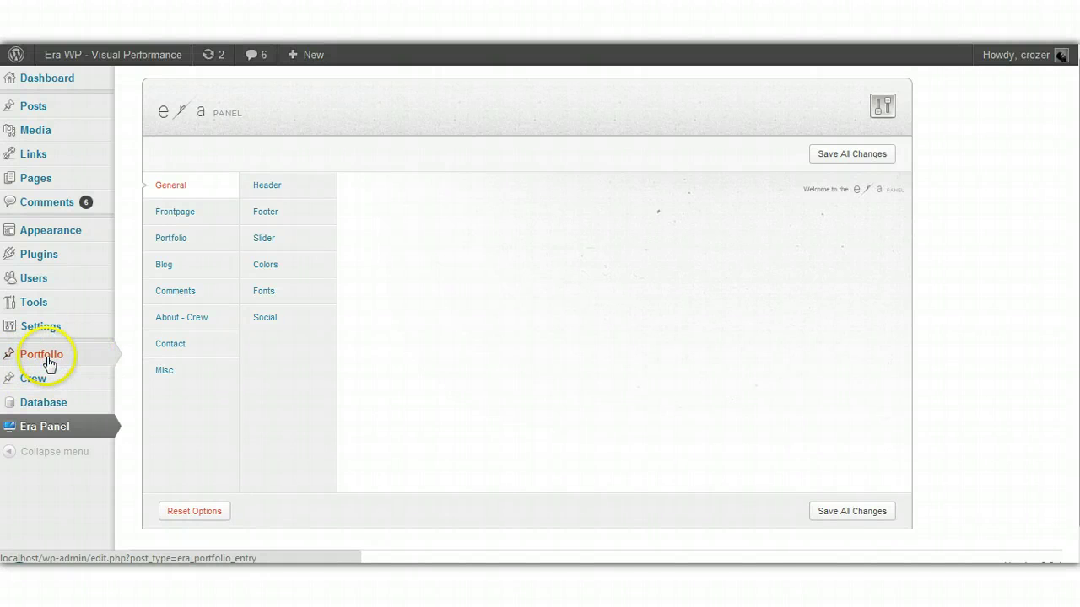
{"action": "mouse_move", "coordinate": [42, 377]}
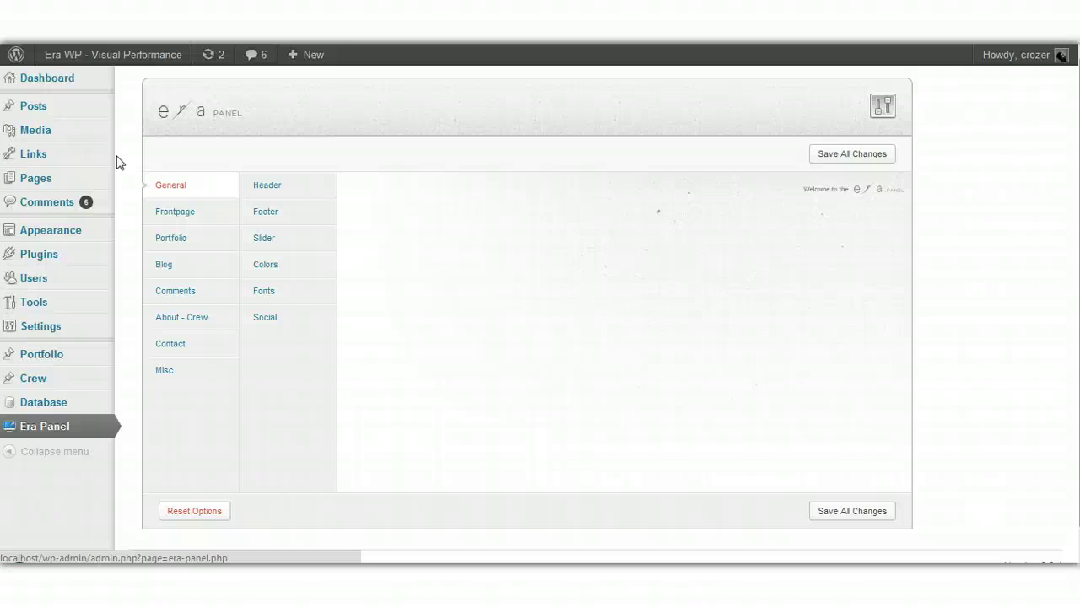
{"action": "left_click", "coordinate": [475, 127]}
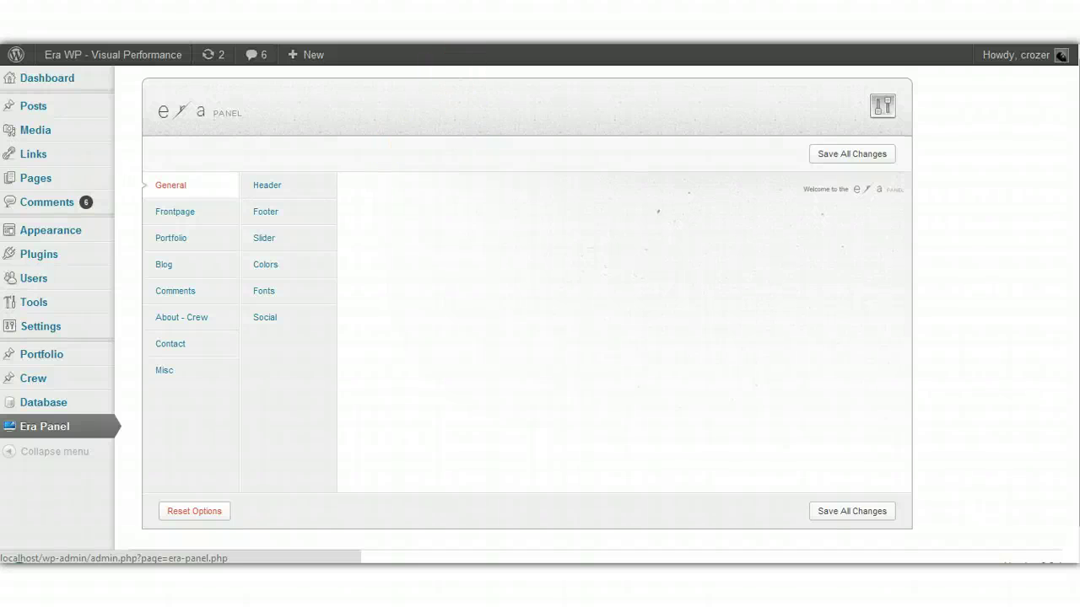